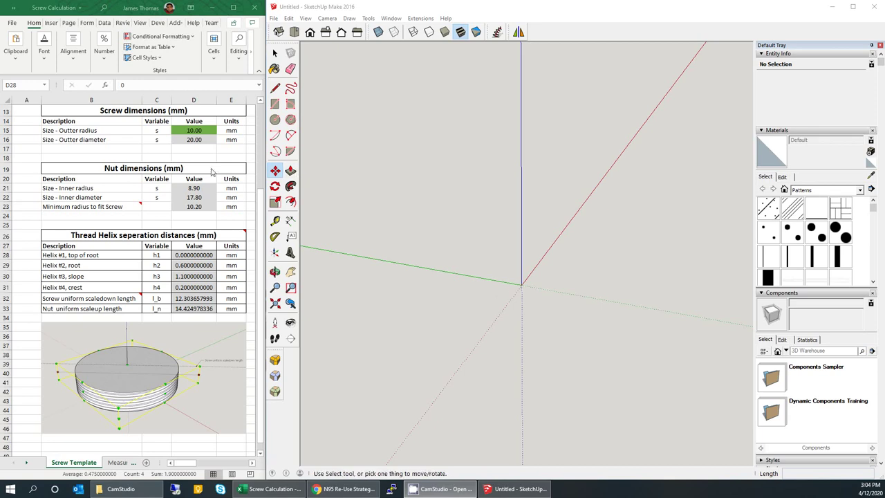
Bring the thread specs into view in the spreadsheet and check the length units in SketchUp's model info
{"action": "left_click", "coordinate": [260, 205]}
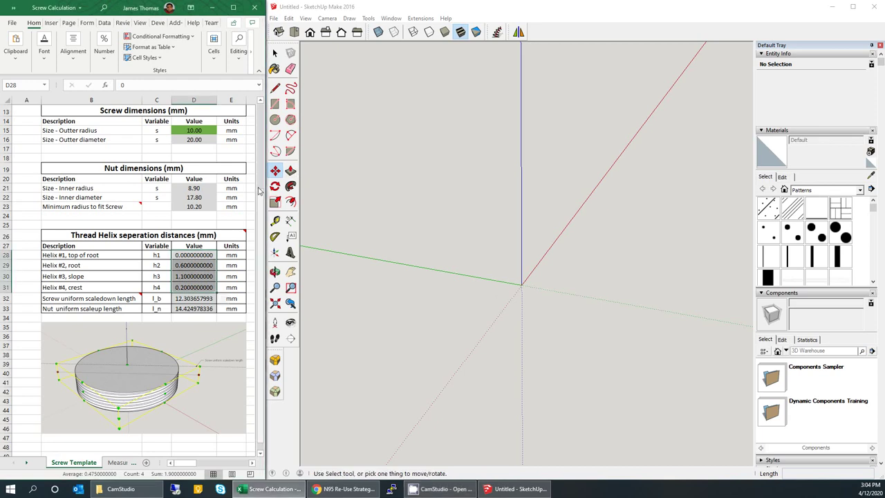
{"action": "left_click_drag", "start_coordinate": [262, 200], "coordinate": [262, 130]}
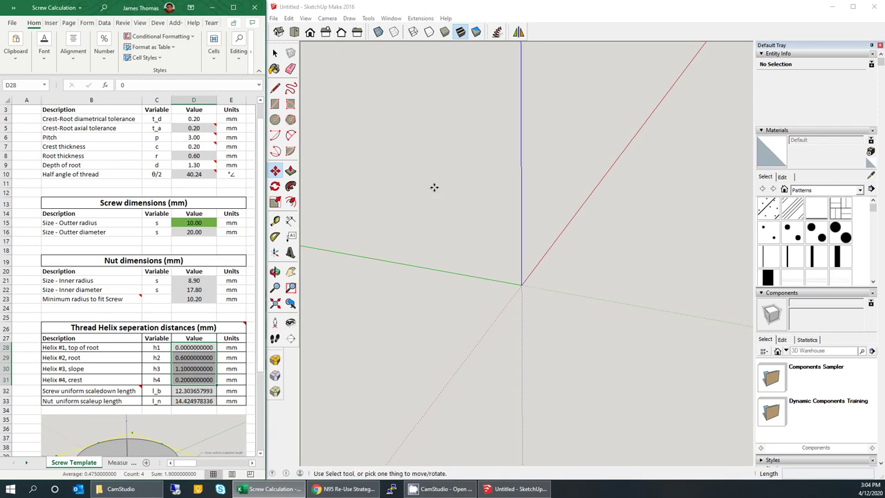
{"action": "left_click", "coordinate": [415, 4]}
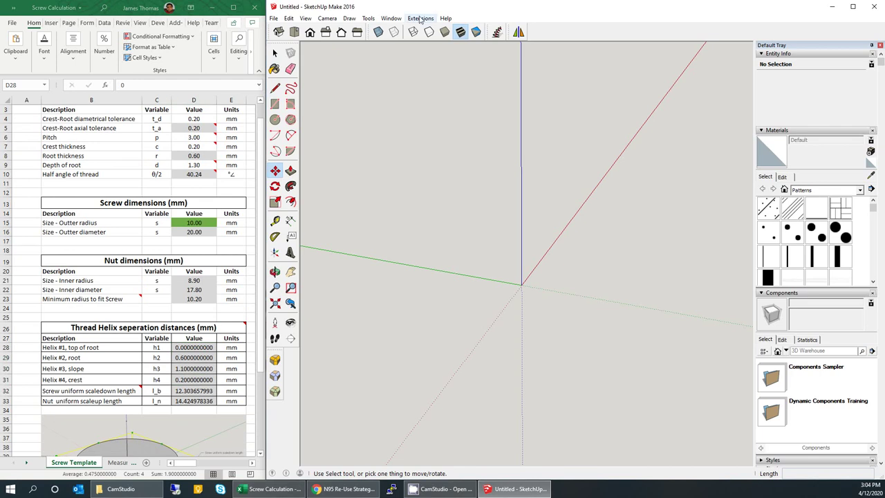
{"action": "left_click", "coordinate": [388, 19]}
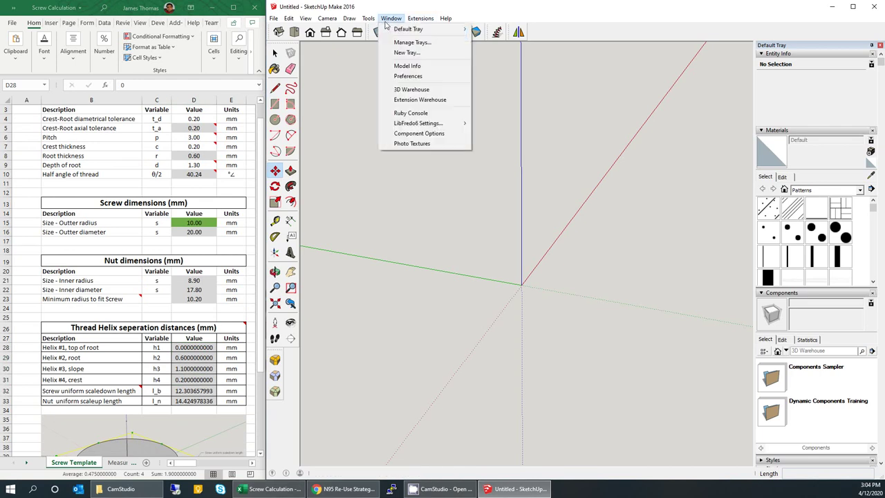
{"action": "left_click", "coordinate": [418, 67]}
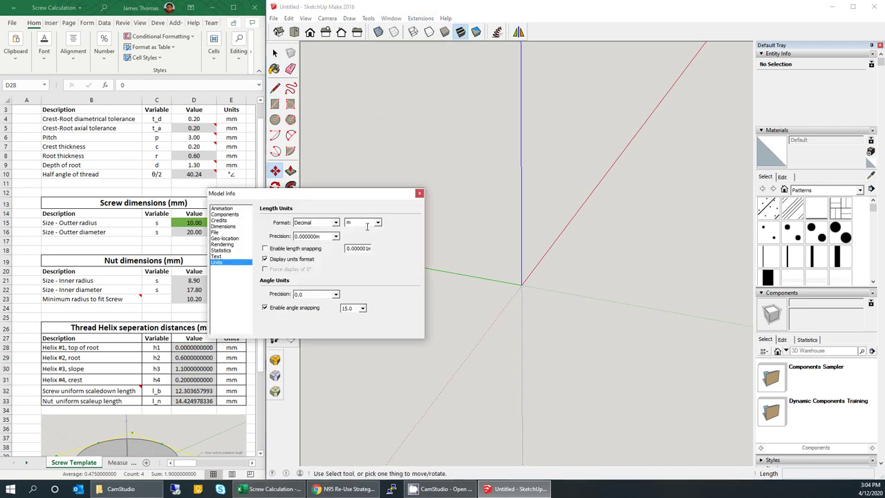
{"action": "left_click", "coordinate": [419, 194]}
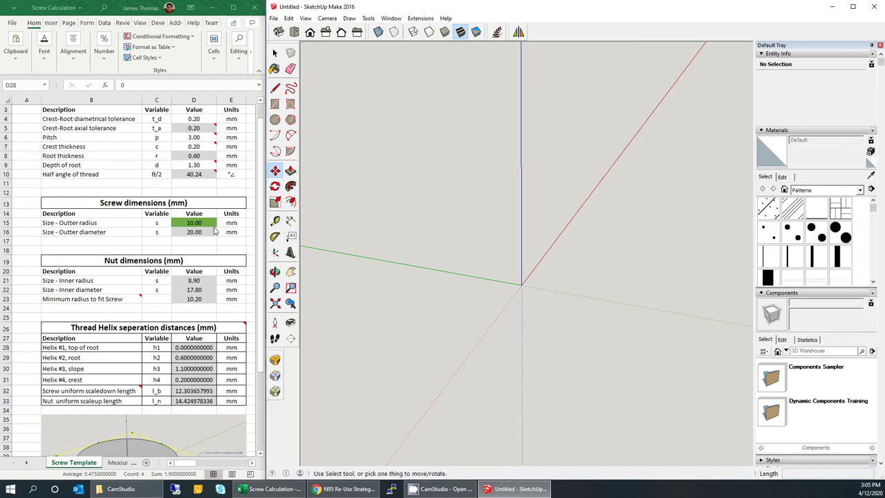
Examine the screw calculation sheet's thread specs, outer radius, nut dimensions and thread diagrams at full window size
{"action": "left_click", "coordinate": [232, 8]}
{"action": "scroll", "coordinate": [380, 285], "scroll_direction": "up", "scroll_amount": 1}
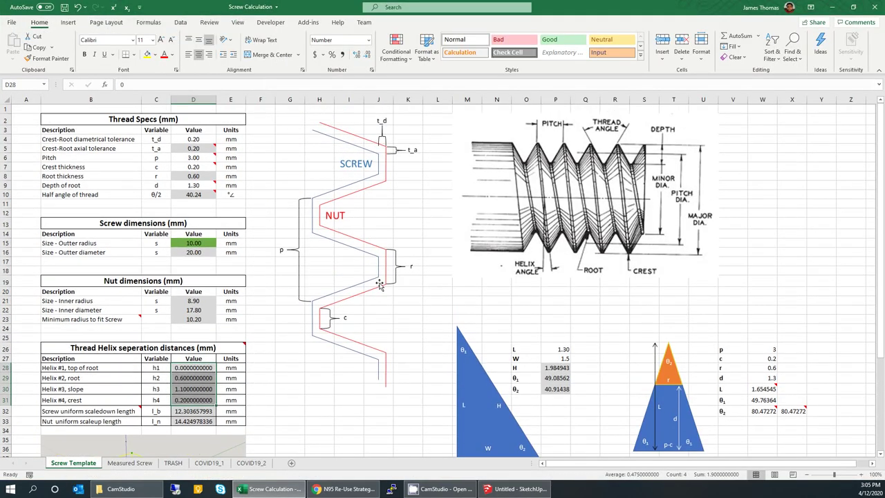
{"action": "scroll", "coordinate": [384, 270], "scroll_direction": "down", "scroll_amount": 8}
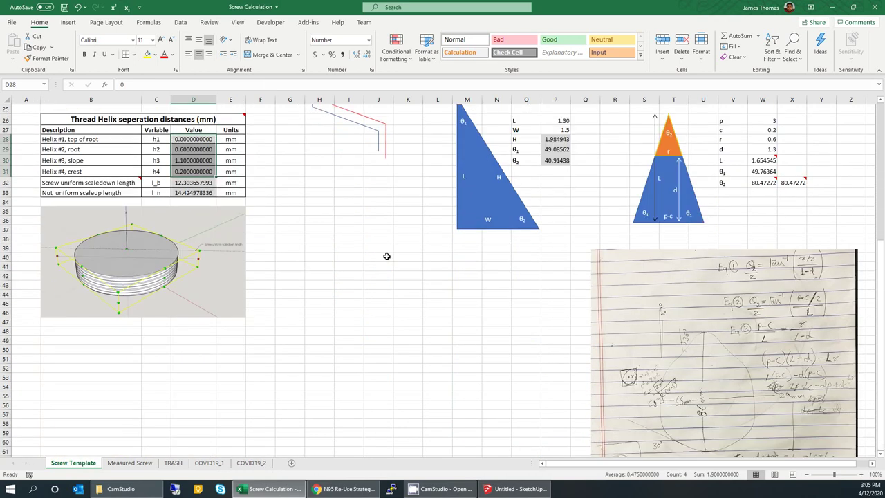
{"action": "scroll", "coordinate": [387, 256], "scroll_direction": "down", "scroll_amount": 3}
{"action": "scroll", "coordinate": [388, 255], "scroll_direction": "up", "scroll_amount": 11}
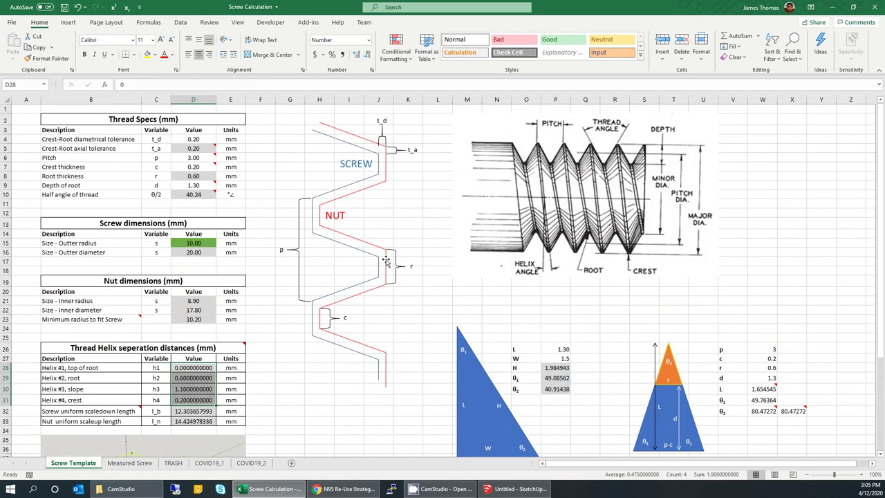
{"action": "scroll", "coordinate": [386, 260], "scroll_direction": "down", "scroll_amount": 1}
{"action": "scroll", "coordinate": [386, 260], "scroll_direction": "up", "scroll_amount": 1}
{"action": "left_click_drag", "start_coordinate": [116, 137], "coordinate": [231, 197]}
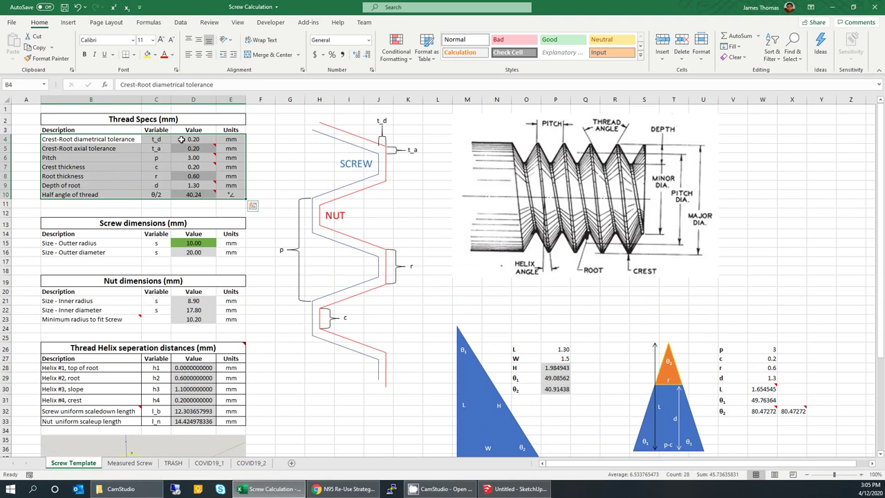
{"action": "left_click_drag", "start_coordinate": [181, 139], "coordinate": [185, 194]}
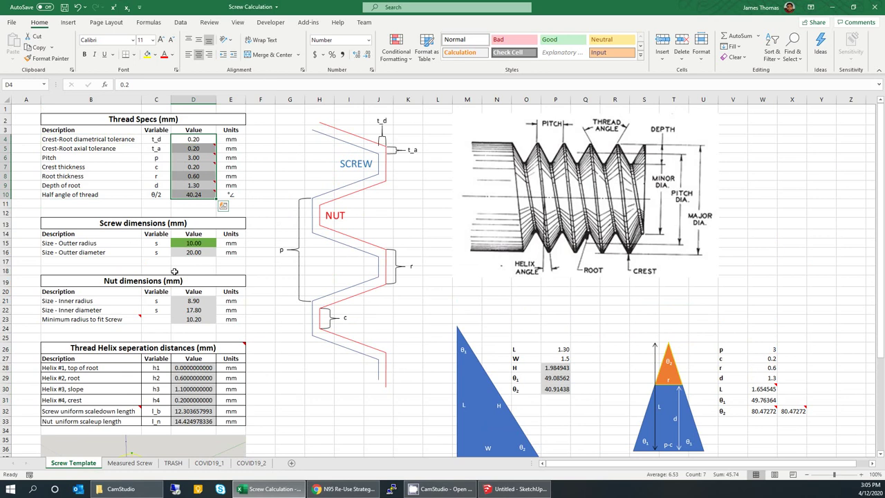
{"action": "left_click", "coordinate": [200, 244]}
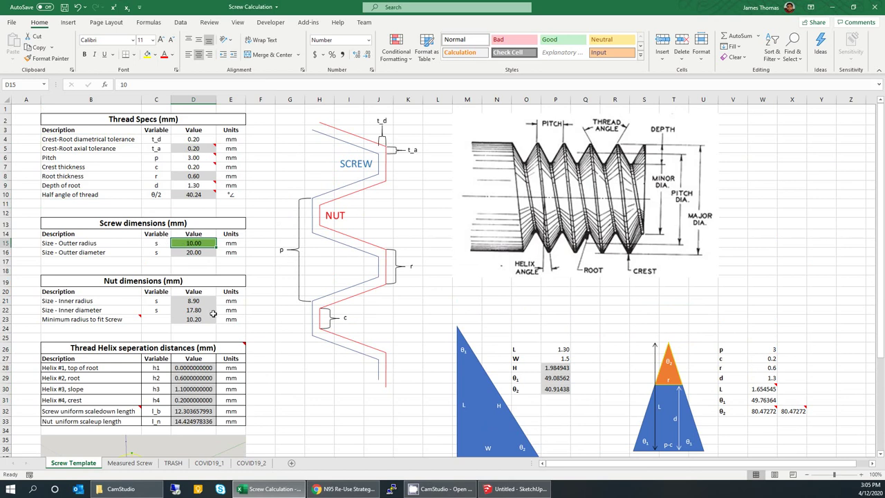
{"action": "left_click_drag", "start_coordinate": [188, 139], "coordinate": [182, 196]}
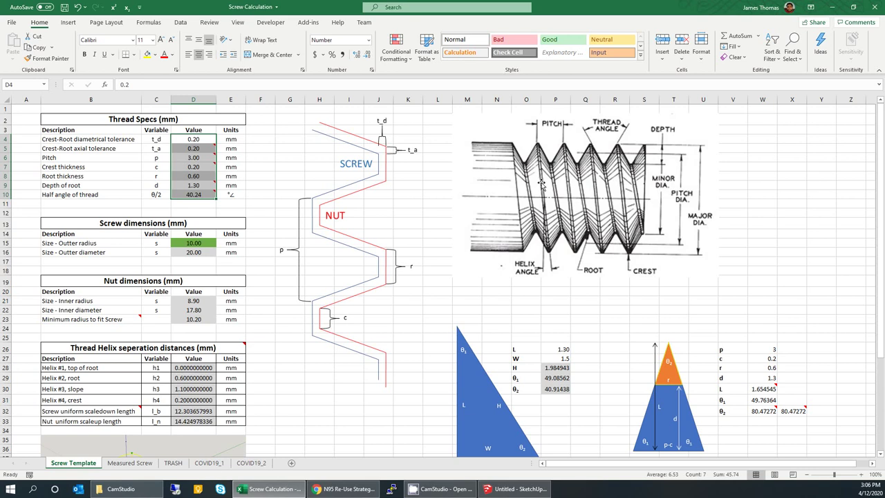
Arrange Excel and SketchUp side by side, narrowing the spreadsheet to about a third of the screen width
{"action": "double_click", "coordinate": [594, 8]}
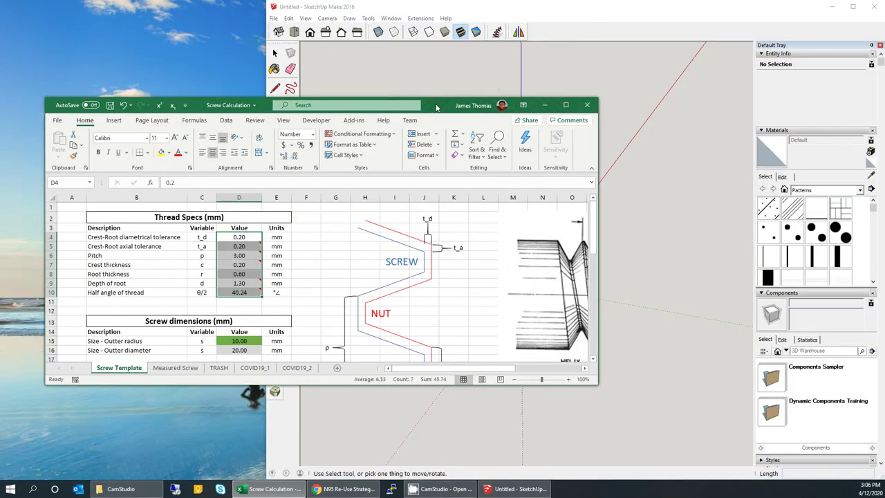
{"action": "left_click", "coordinate": [515, 10]}
{"action": "mouse_move", "coordinate": [515, 11]}
{"action": "left_mouse_down"}
{"action": "mouse_move", "coordinate": [458, 23]}
{"action": "mouse_move", "coordinate": [884, 28]}
{"action": "left_mouse_up"}
{"action": "left_click", "coordinate": [125, 173]}
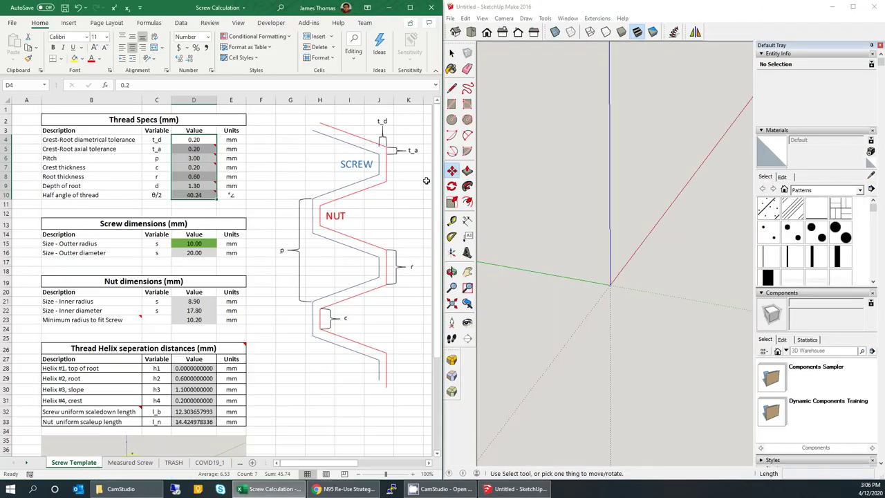
{"action": "mouse_move", "coordinate": [433, 181]}
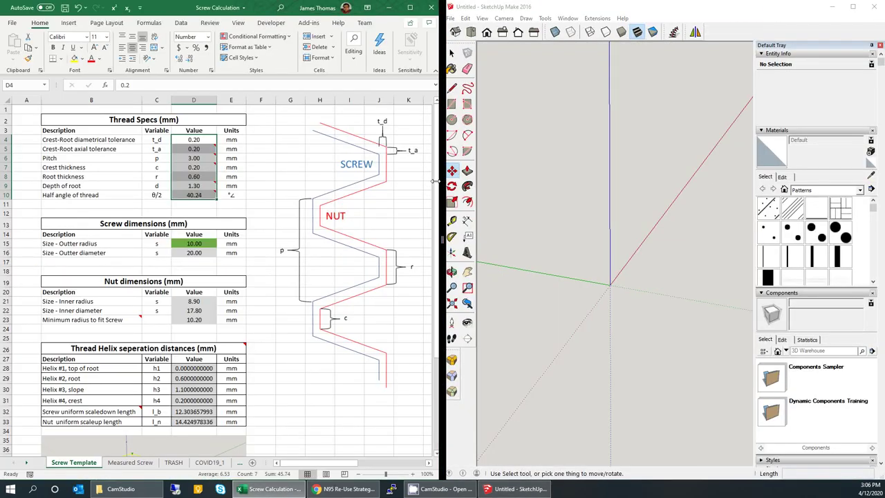
{"action": "left_click_drag", "start_coordinate": [434, 182], "coordinate": [285, 181]}
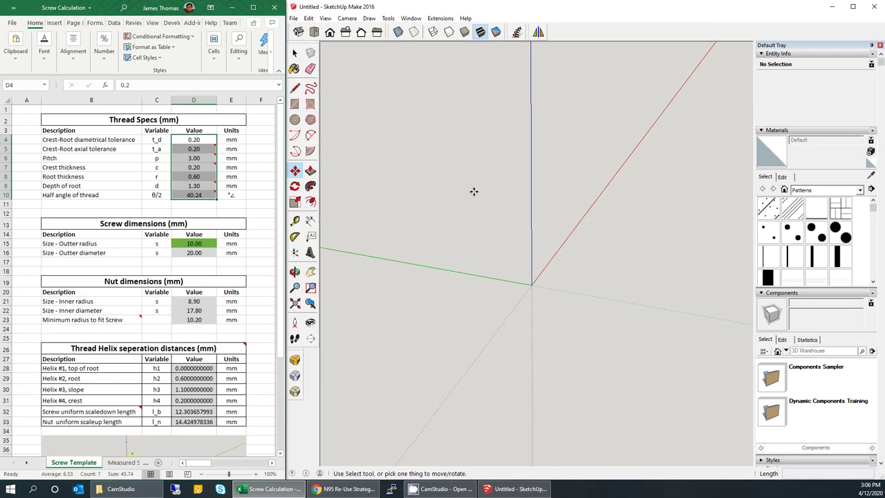
Draw a 20-sided circle with a 10 m radius centred on the origin in SketchUp
{"action": "left_click", "coordinate": [302, 119]}
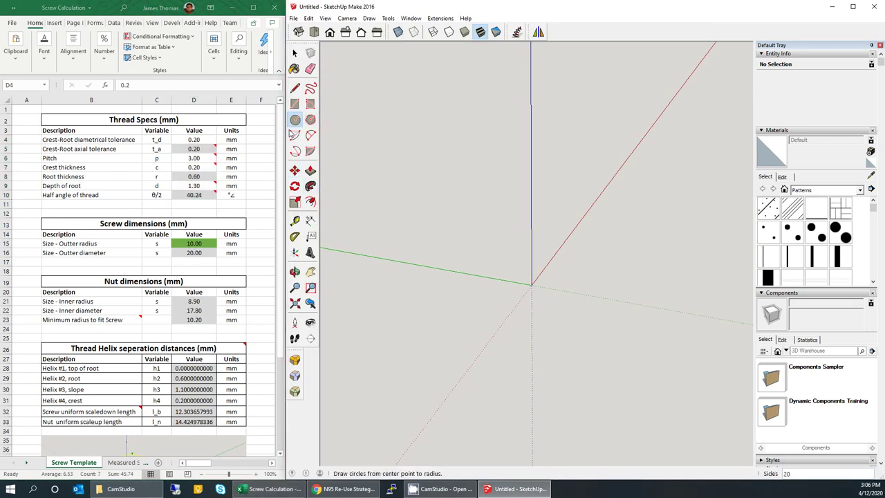
{"action": "left_click", "coordinate": [531, 285]}
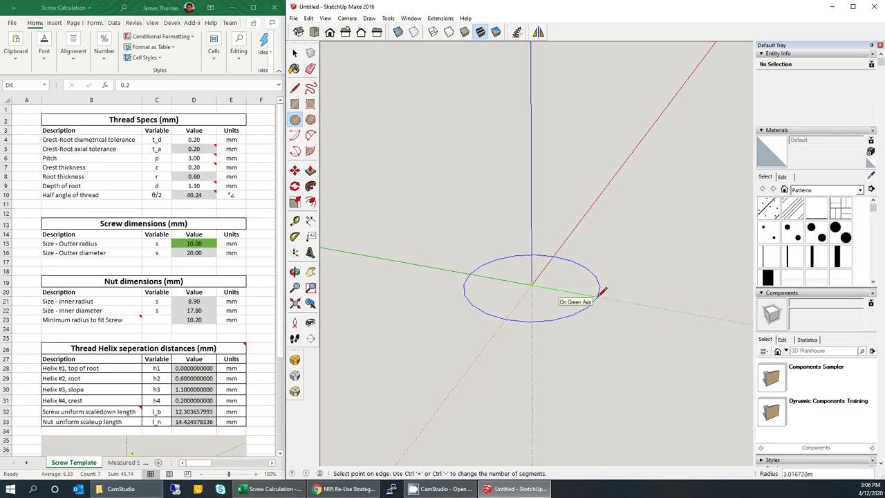
{"action": "type", "text": "10"}
{"action": "key", "text": "Return"}
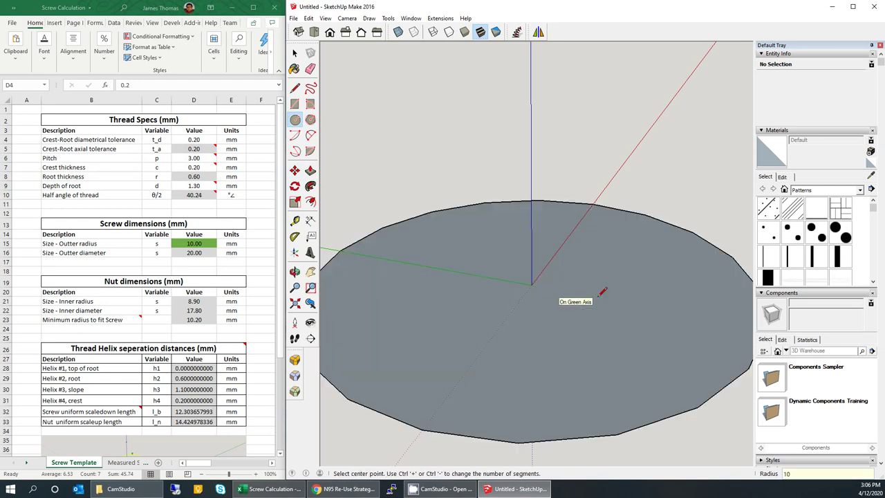
{"action": "scroll", "coordinate": [517, 275], "scroll_direction": "down", "scroll_amount": 3}
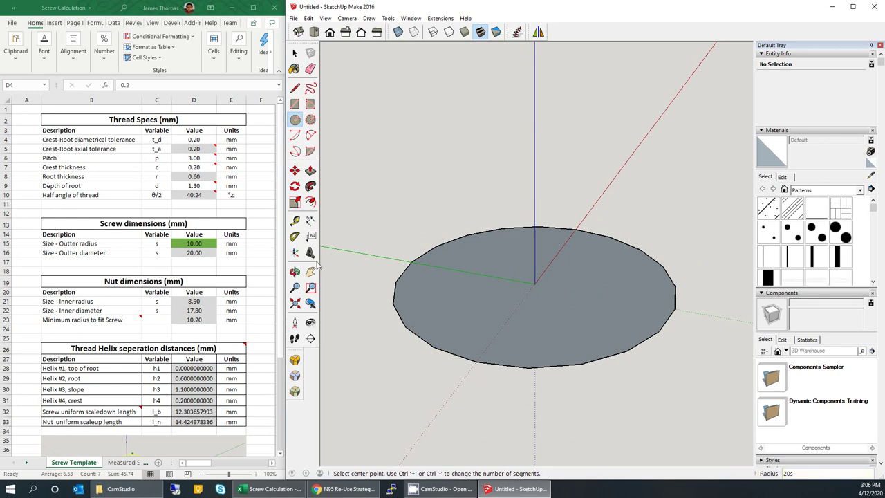
Draw a vertical line about 9.33 m long from the circle's centre up the blue axis
{"action": "left_click", "coordinate": [294, 88]}
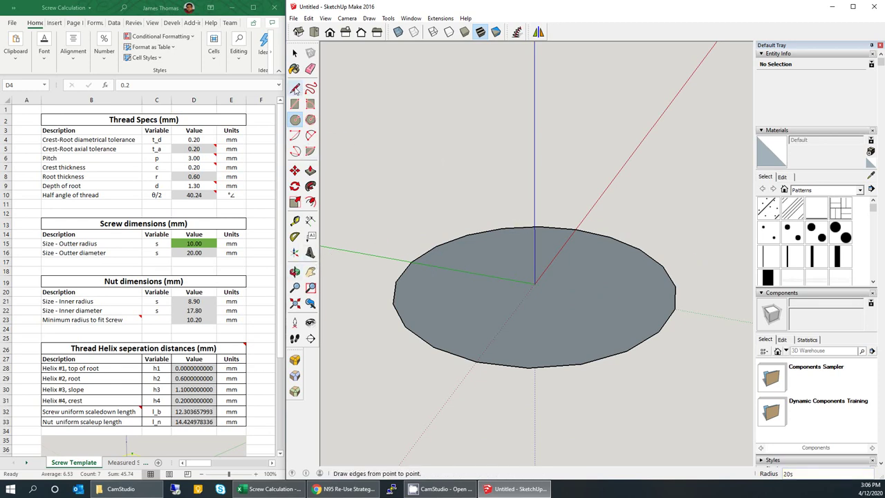
{"action": "left_click", "coordinate": [535, 282]}
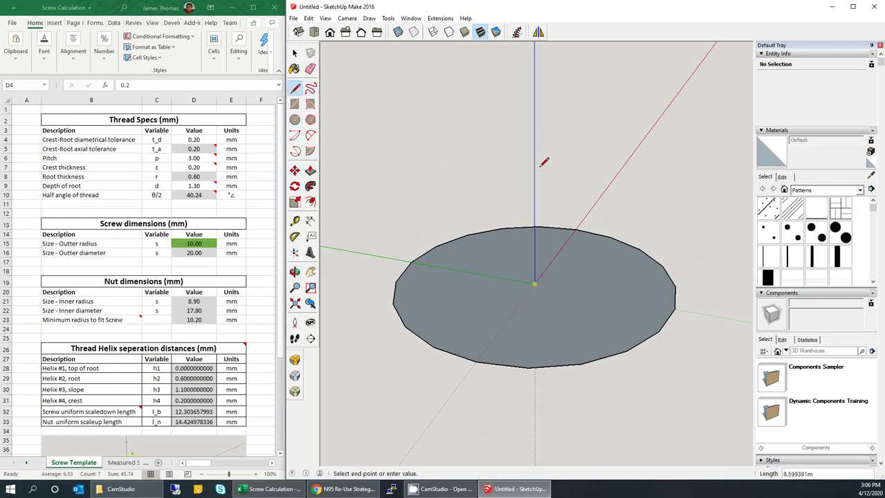
{"action": "left_click", "coordinate": [533, 159]}
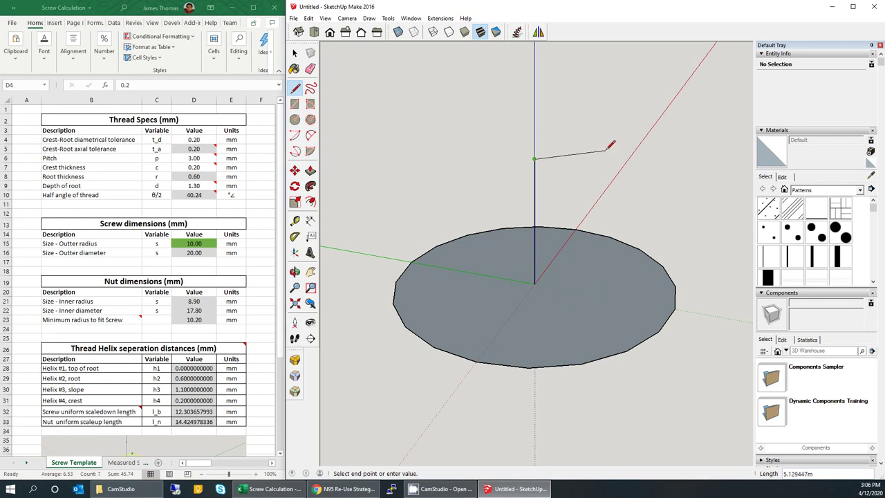
{"action": "key", "text": "Escape"}
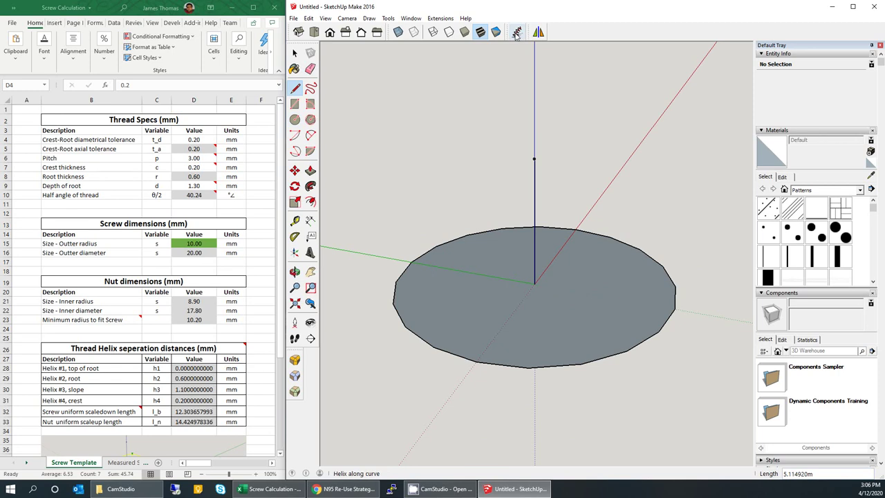
Create a helix along the vertical line with both radii 10 m, 10 laps, 20 sections per lap and no tube
{"action": "left_click", "coordinate": [538, 32]}
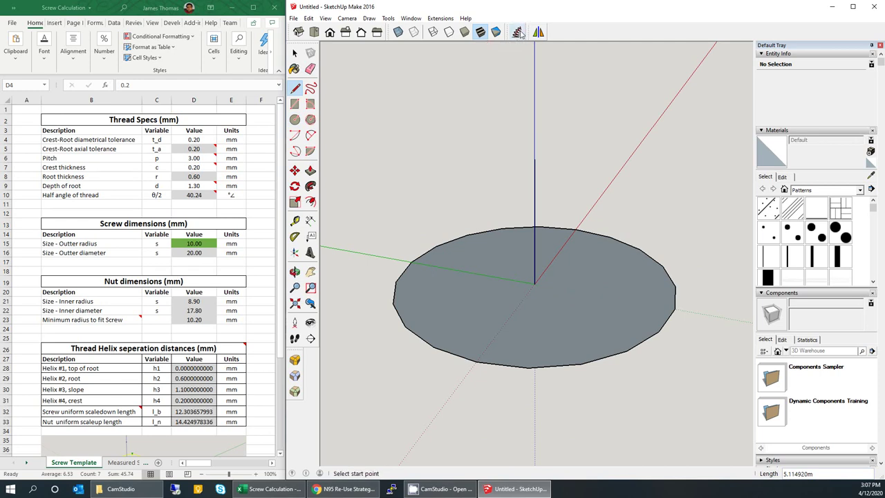
{"action": "left_click", "coordinate": [294, 53]}
{"action": "left_click", "coordinate": [535, 199]}
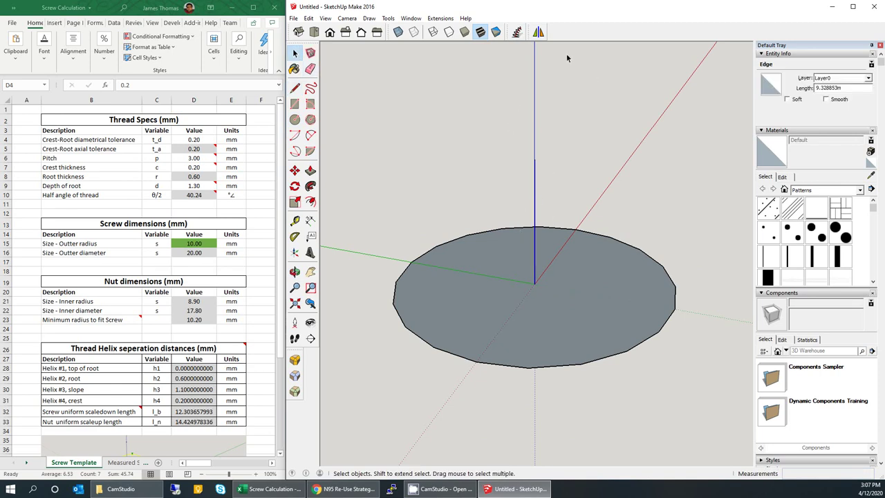
{"action": "left_click", "coordinate": [516, 31]}
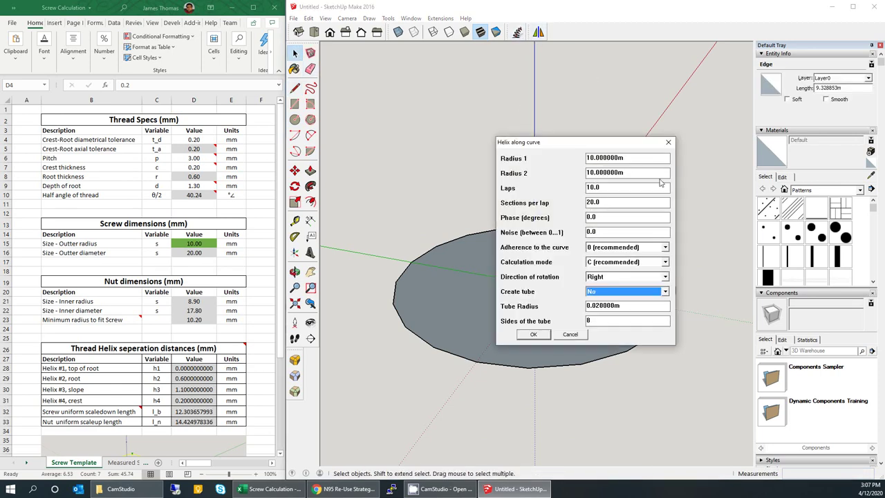
{"action": "left_click", "coordinate": [596, 157]}
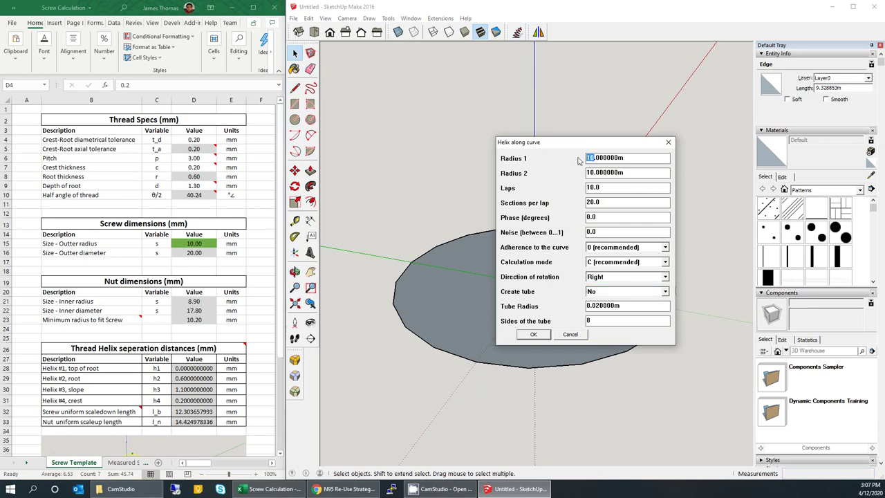
{"action": "double_click", "coordinate": [593, 158]}
{"action": "left_click", "coordinate": [596, 188]}
{"action": "left_click_drag", "start_coordinate": [607, 187], "coordinate": [589, 188]}
{"action": "left_click", "coordinate": [595, 172]}
{"action": "left_click_drag", "start_coordinate": [594, 202], "coordinate": [562, 200]}
{"action": "left_click", "coordinate": [534, 335]}
Inspect the helix from the side and compare its lap spacing with the pitch in the spreadsheet's thread diagram
{"action": "mouse_move", "coordinate": [526, 309]}
{"action": "middle_mouse_down"}
{"action": "mouse_move", "coordinate": [533, 158]}
{"action": "mouse_move", "coordinate": [395, 215]}
{"action": "mouse_move", "coordinate": [357, 217]}
{"action": "mouse_move", "coordinate": [500, 210]}
{"action": "mouse_move", "coordinate": [518, 285]}
{"action": "mouse_move", "coordinate": [410, 289]}
{"action": "middle_mouse_up"}
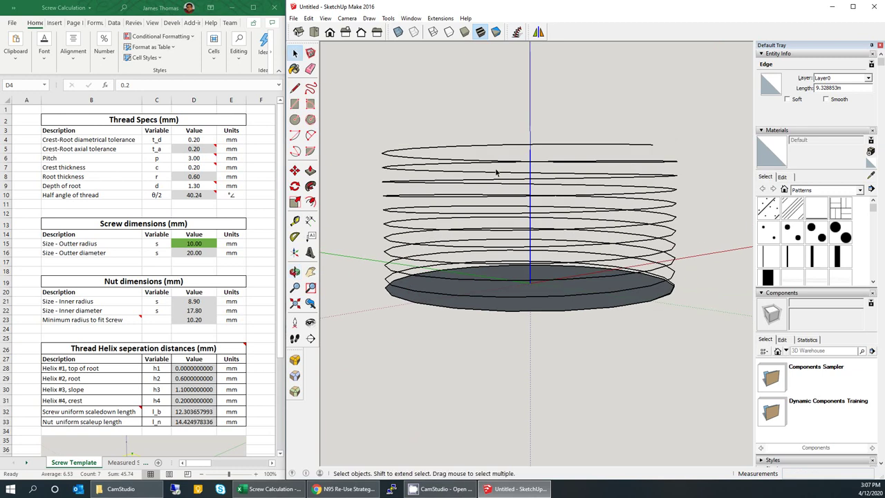
{"action": "middle_click_drag", "start_coordinate": [500, 173], "coordinate": [520, 183]}
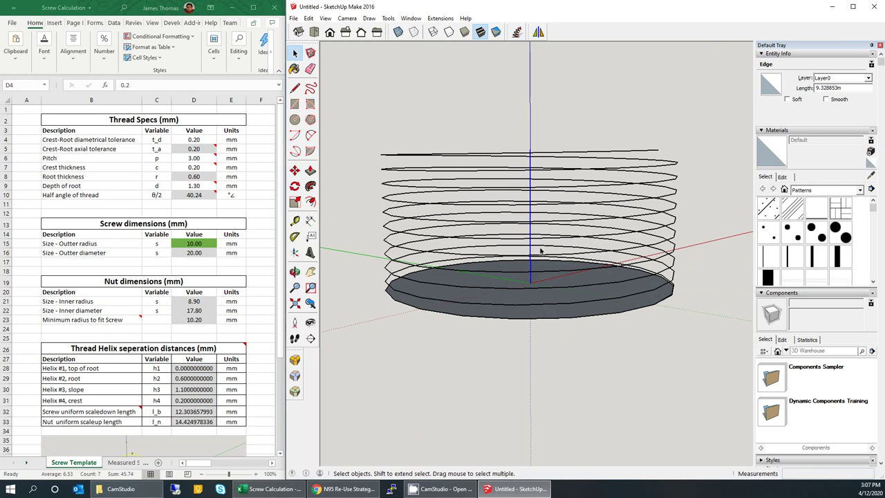
{"action": "middle_click_drag", "start_coordinate": [516, 289], "coordinate": [549, 266]}
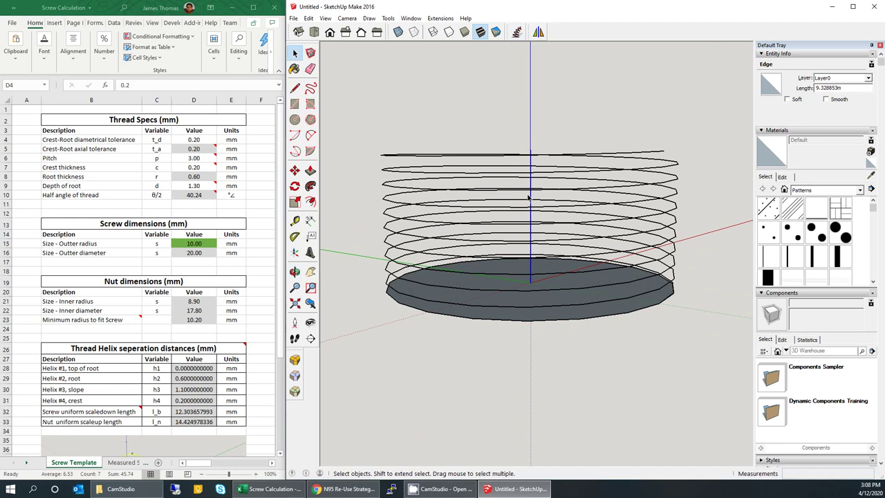
{"action": "middle_click_drag", "start_coordinate": [523, 197], "coordinate": [540, 170]}
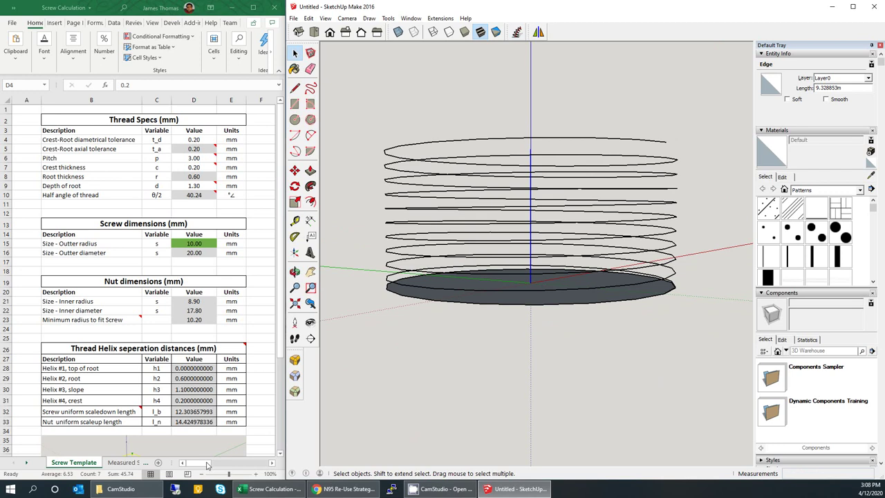
{"action": "left_click_drag", "start_coordinate": [205, 468], "coordinate": [239, 469]}
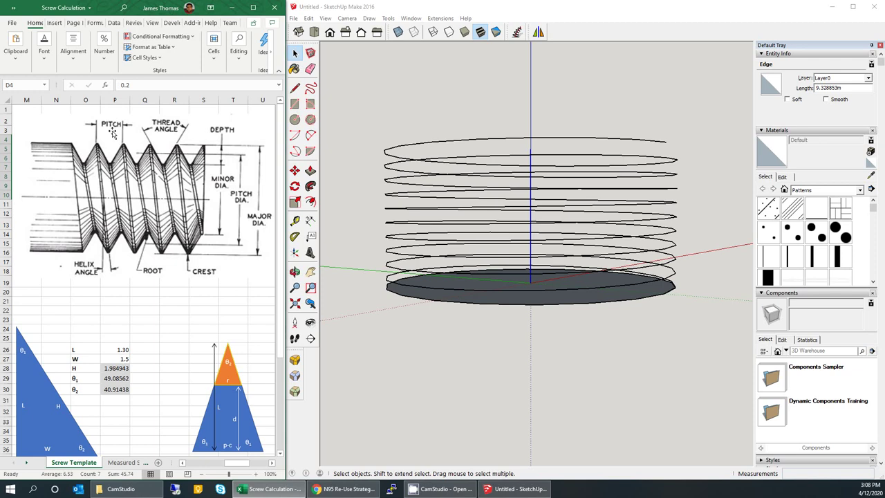
{"action": "left_click", "coordinate": [211, 467]}
{"action": "left_click_drag", "start_coordinate": [211, 467], "coordinate": [199, 467]}
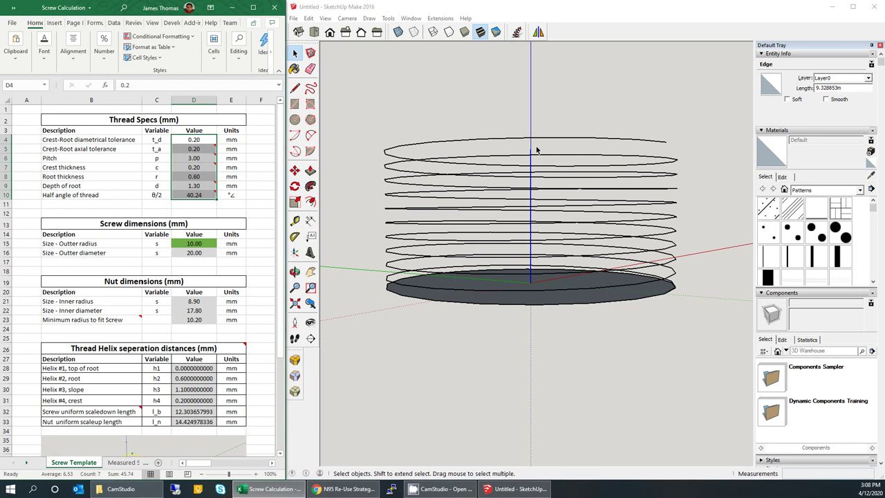
Place a guide point on the blue axis 30 m above the circle's centre with the Tape Measure tool
{"action": "mouse_move", "coordinate": [536, 150]}
{"action": "middle_mouse_down"}
{"action": "mouse_move", "coordinate": [495, 223]}
{"action": "mouse_move", "coordinate": [425, 241]}
{"action": "mouse_move", "coordinate": [433, 248]}
{"action": "middle_mouse_up"}
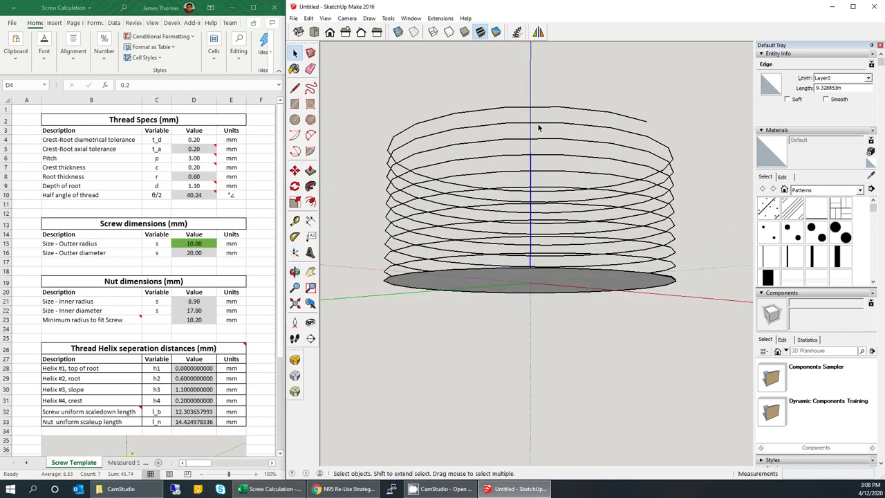
{"action": "mouse_move", "coordinate": [585, 93]}
{"action": "middle_mouse_down"}
{"action": "mouse_move", "coordinate": [628, 139]}
{"action": "mouse_move", "coordinate": [596, 232]}
{"action": "middle_mouse_up"}
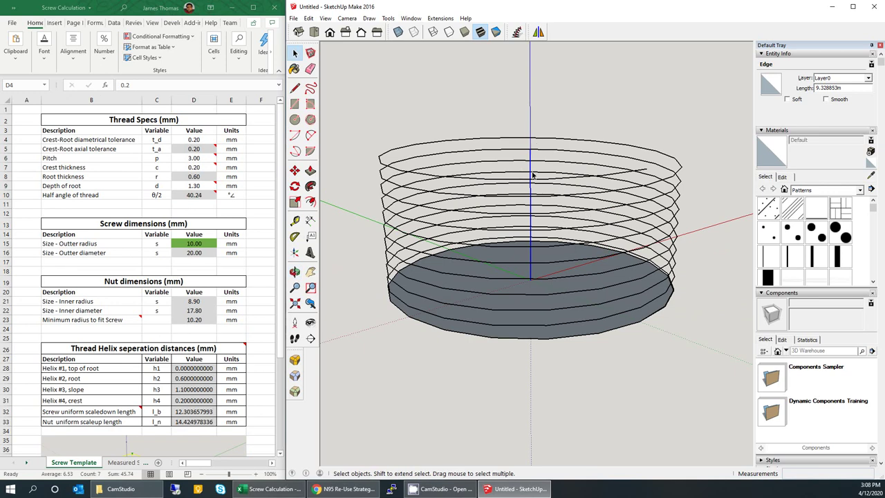
{"action": "mouse_move", "coordinate": [495, 196]}
{"action": "middle_mouse_down"}
{"action": "mouse_move", "coordinate": [536, 321]}
{"action": "mouse_move", "coordinate": [496, 436]}
{"action": "mouse_move", "coordinate": [506, 418]}
{"action": "middle_mouse_up"}
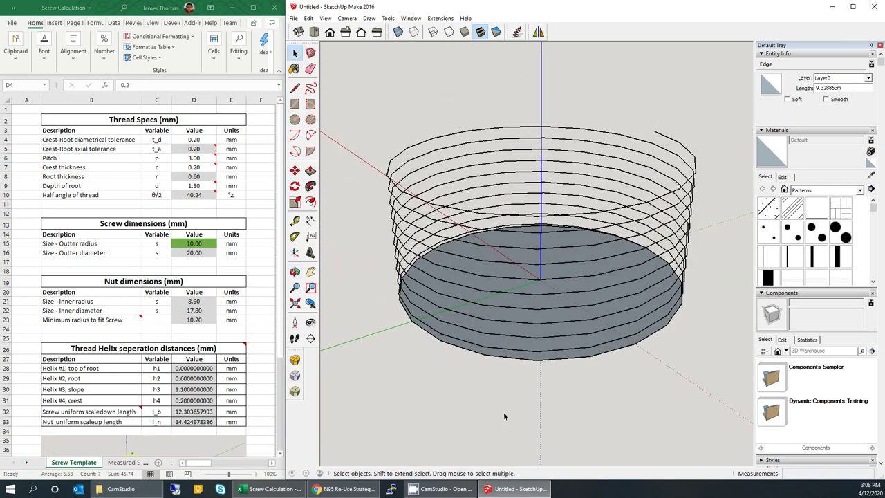
{"action": "middle_click_drag", "start_coordinate": [518, 206], "coordinate": [542, 279]}
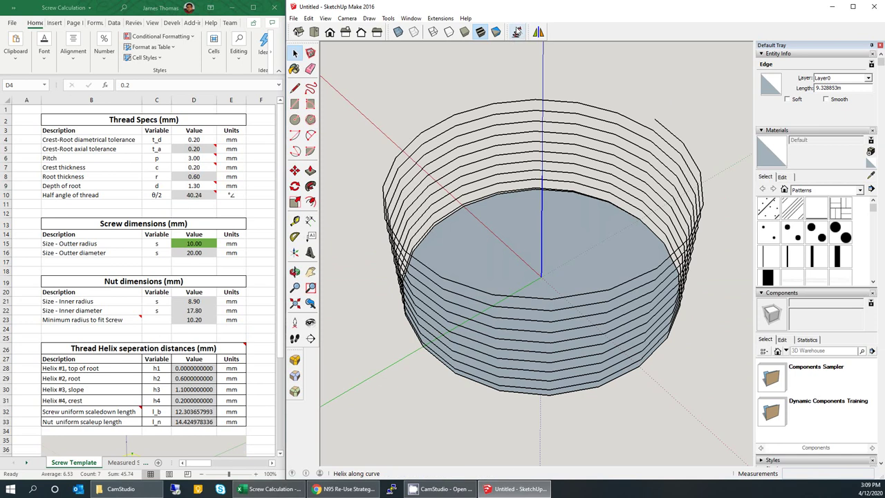
{"action": "left_click", "coordinate": [295, 223]}
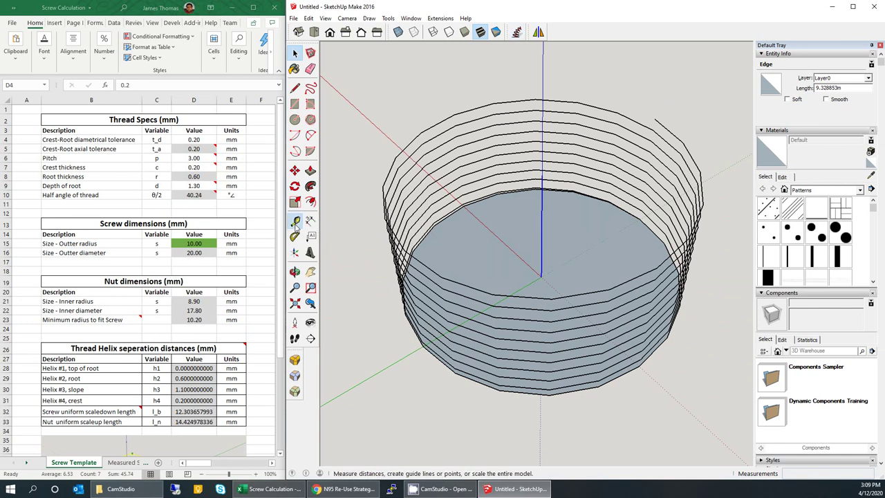
{"action": "left_click", "coordinate": [542, 276]}
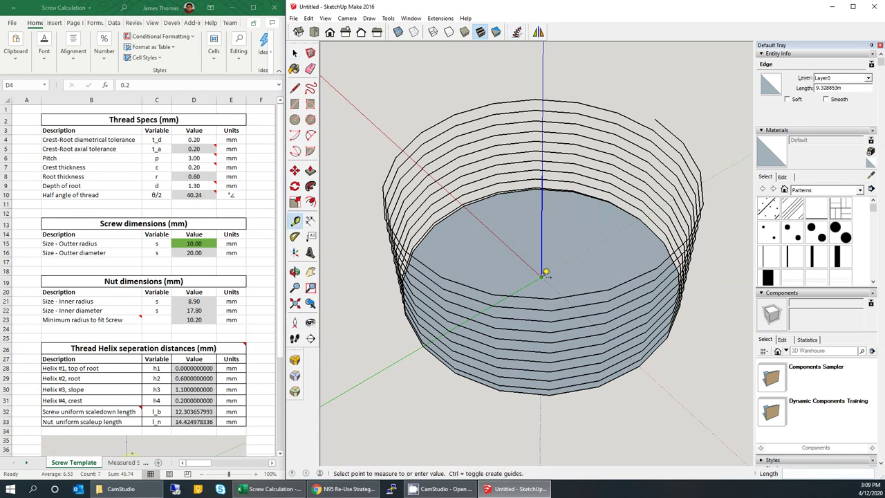
{"action": "scroll", "coordinate": [553, 273], "scroll_direction": "down", "scroll_amount": 3}
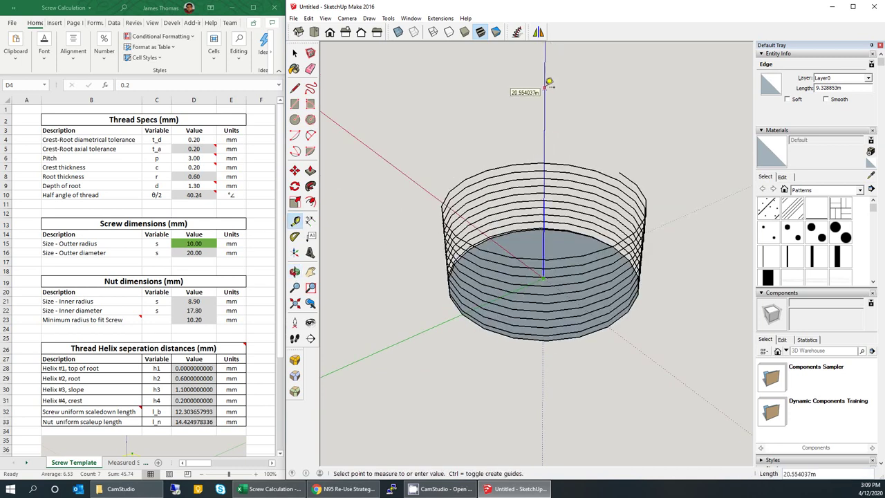
{"action": "type", "text": "30"}
{"action": "key", "text": "Return"}
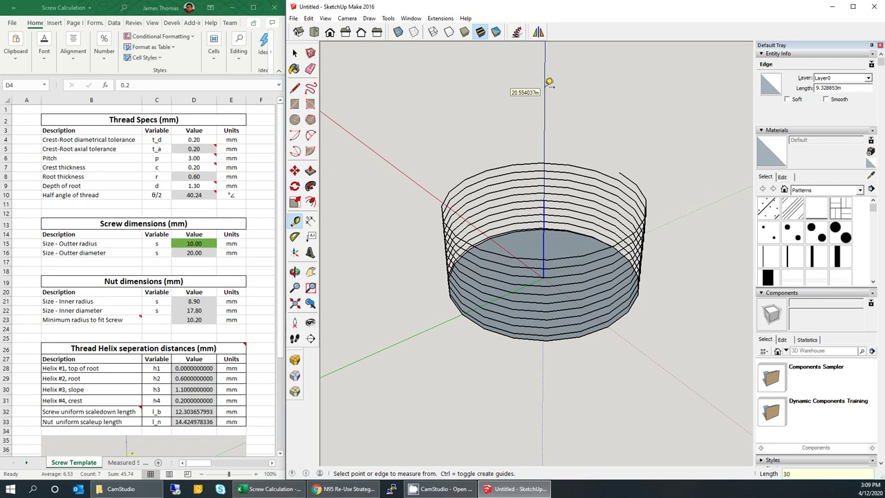
{"action": "scroll", "coordinate": [581, 202], "scroll_direction": "down", "scroll_amount": 3}
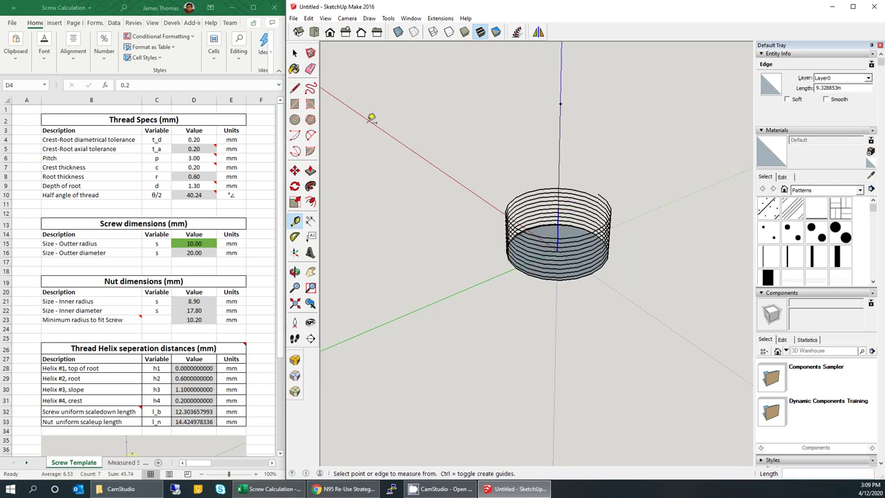
Scale the helix group vertically from its base so its top reaches the guide point on the blue axis
{"action": "left_click", "coordinate": [294, 53]}
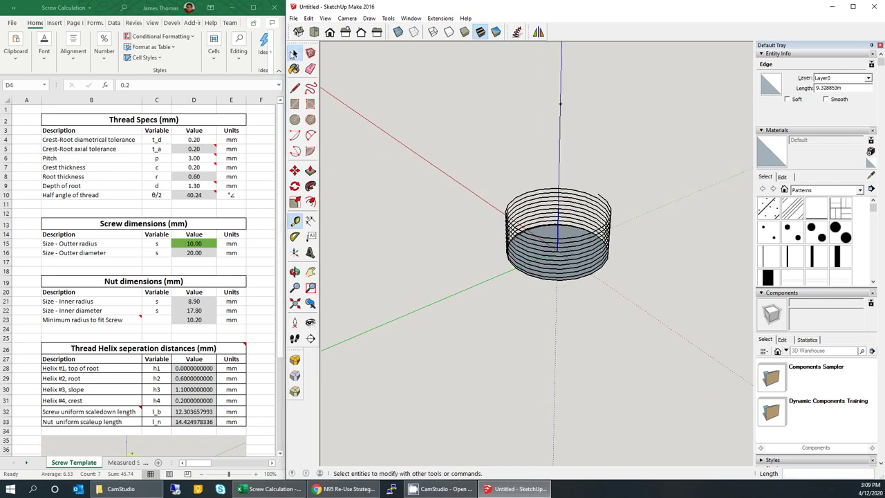
{"action": "left_click", "coordinate": [608, 239]}
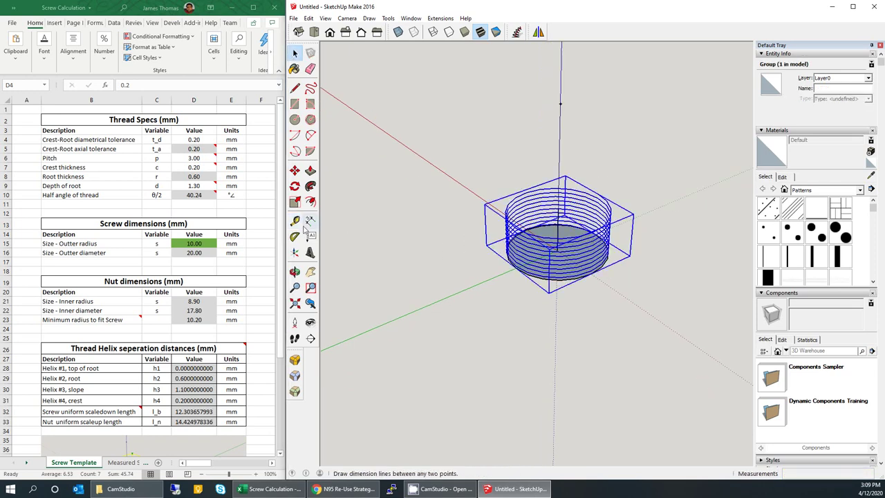
{"action": "left_click", "coordinate": [294, 202]}
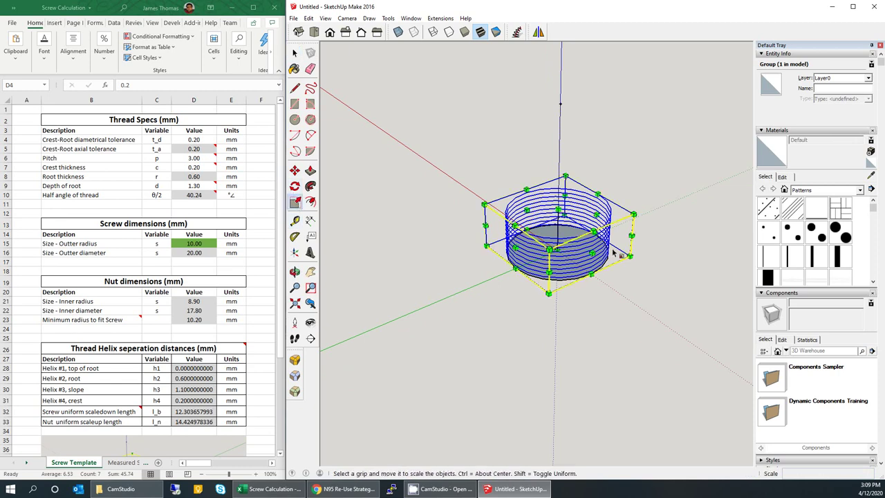
{"action": "middle_click_drag", "start_coordinate": [607, 244], "coordinate": [571, 205]}
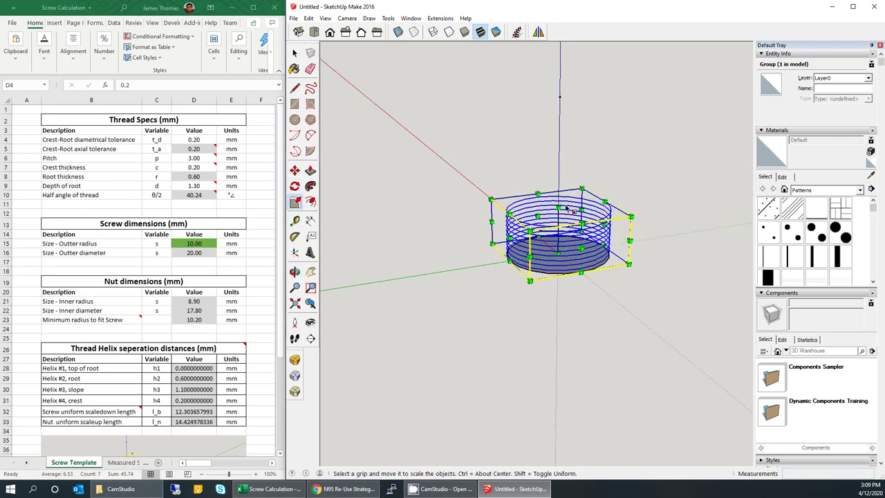
{"action": "left_click_drag", "start_coordinate": [558, 208], "coordinate": [560, 97]}
Push/Pull the base circle upward about 21.64 m into a cylinder inside the helix
{"action": "middle_click_drag", "start_coordinate": [735, 198], "coordinate": [612, 295]}
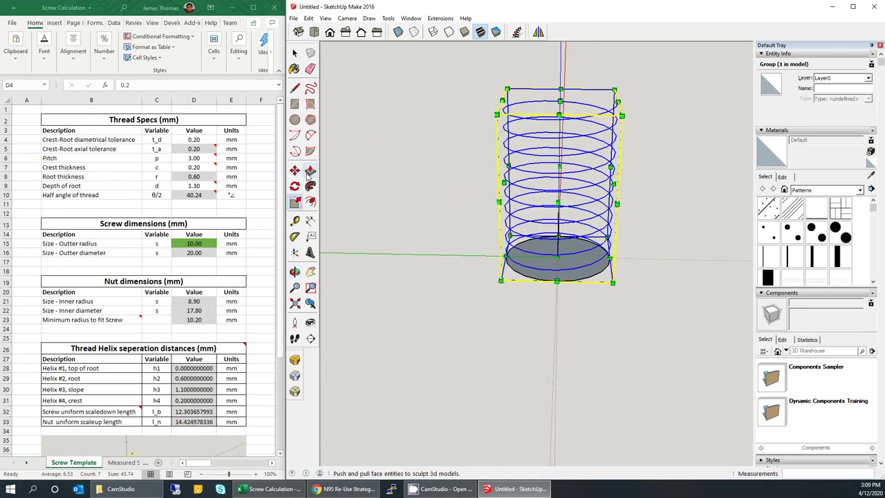
{"action": "left_click", "coordinate": [310, 170]}
{"action": "left_click", "coordinate": [581, 277]}
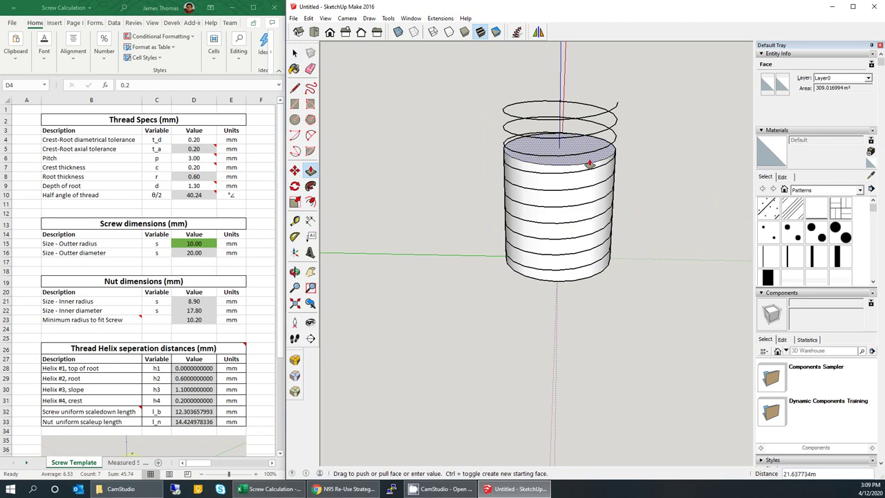
{"action": "left_click", "coordinate": [588, 169]}
{"action": "middle_click_drag", "start_coordinate": [751, 282], "coordinate": [438, 270]}
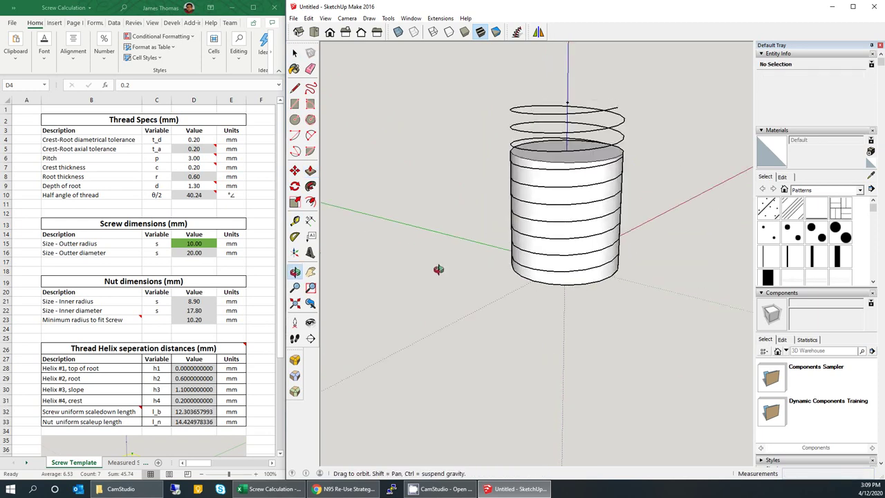
{"action": "key", "text": "p"}
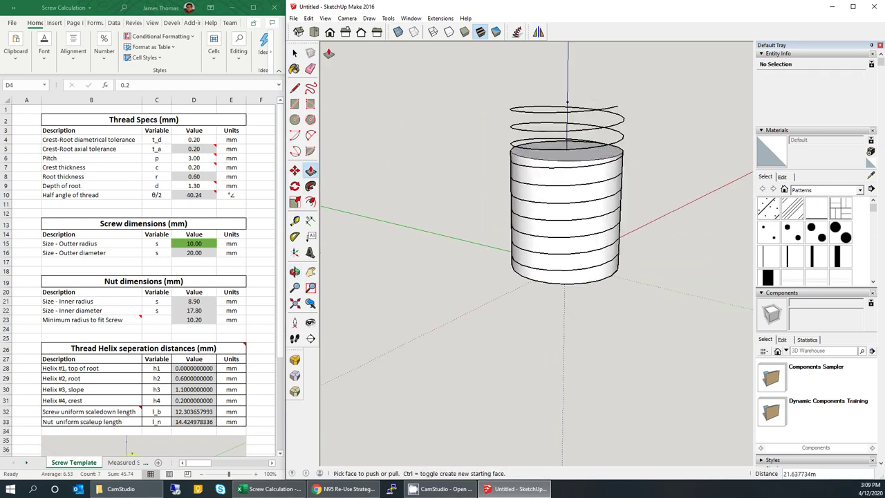
Copy the helix group straight down the cylinder by 0.6 m, the root distance for Helix #2
{"action": "key", "text": "space"}
{"action": "left_click", "coordinate": [565, 172]}
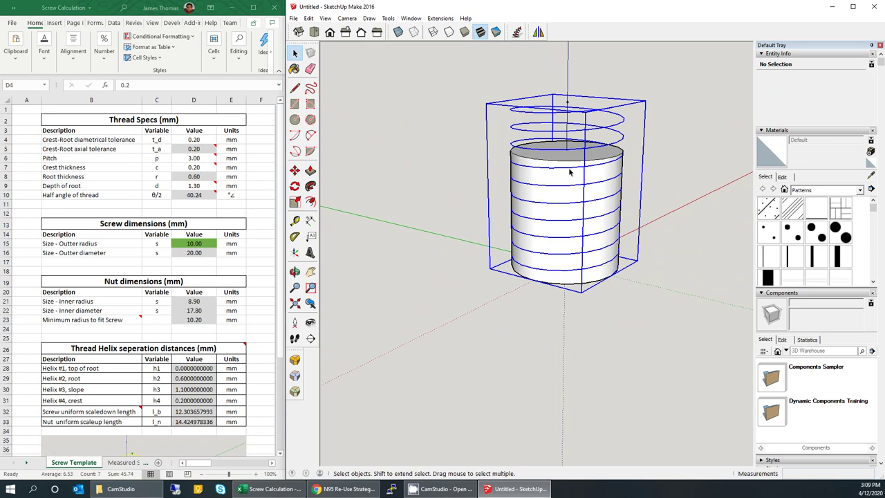
{"action": "middle_click_drag", "start_coordinate": [573, 180], "coordinate": [618, 183]}
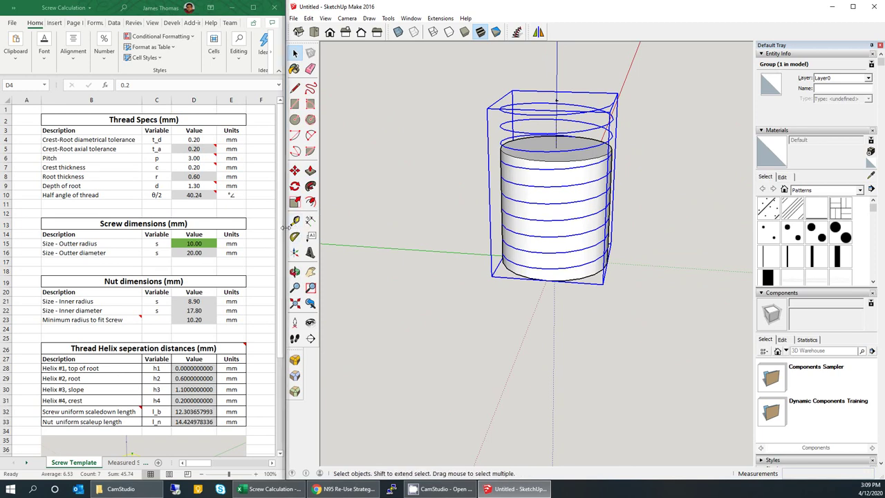
{"action": "left_click", "coordinate": [295, 170]}
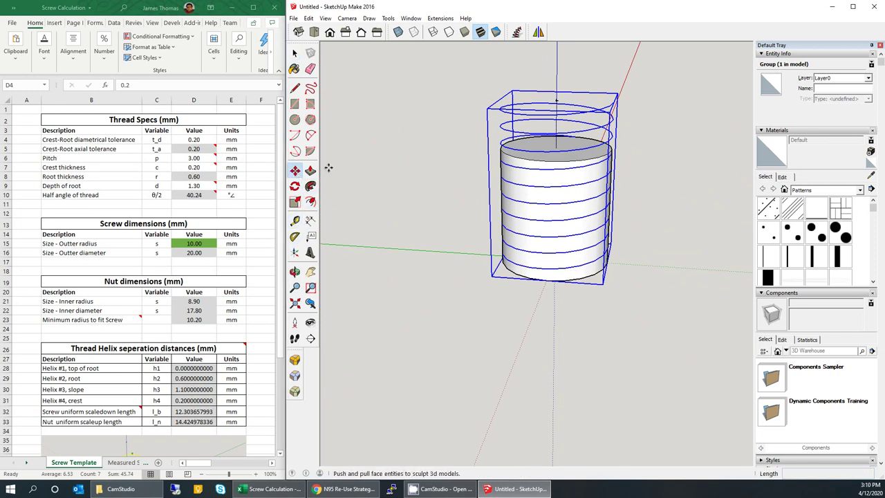
{"action": "scroll", "coordinate": [554, 171], "scroll_direction": "up", "scroll_amount": 5}
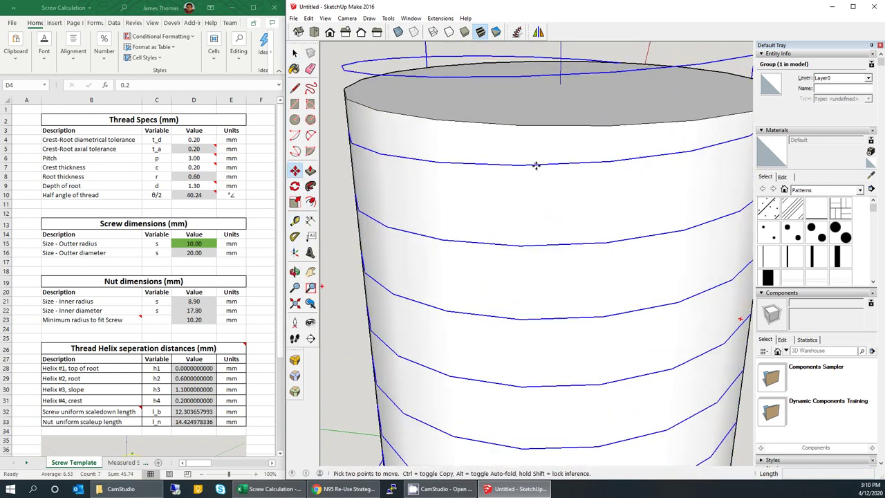
{"action": "left_click", "coordinate": [536, 164]}
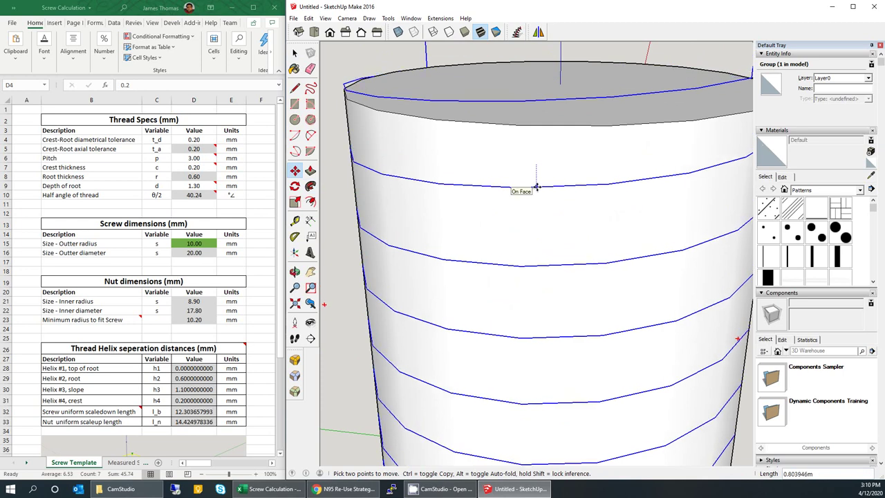
{"action": "key", "text": "ctrl"}
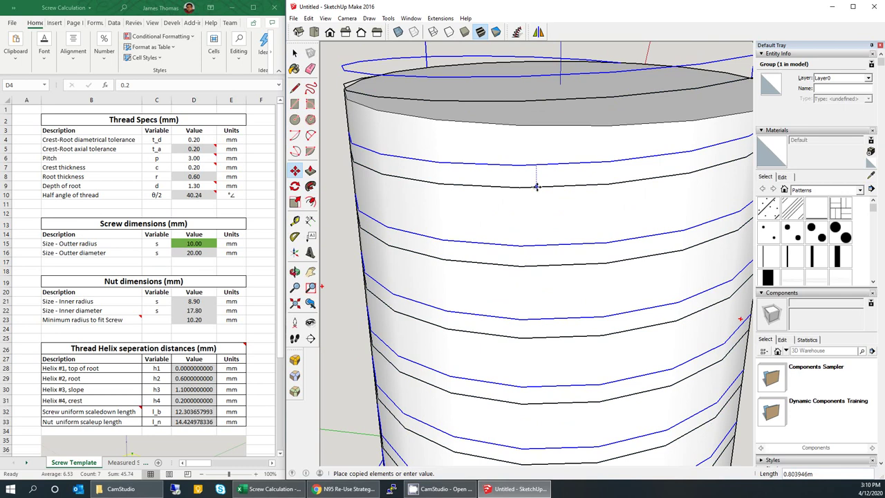
{"action": "type", "text": "0.6"}
{"action": "key", "text": "Return"}
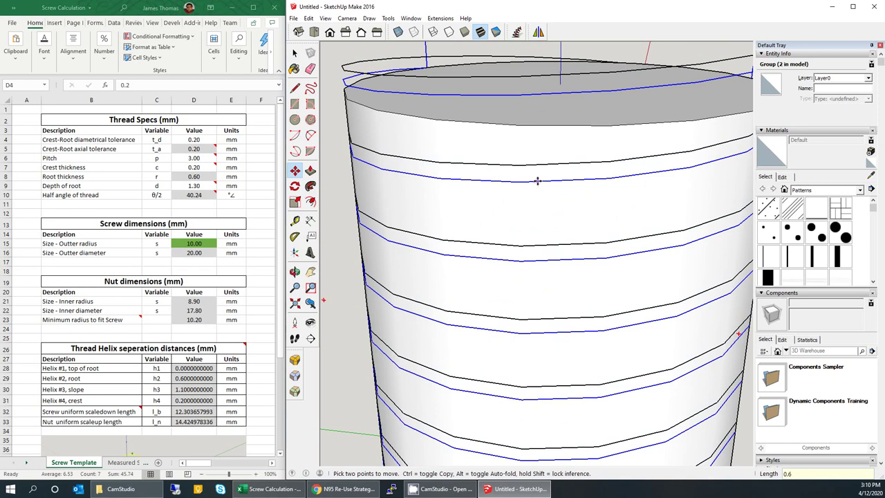
Copy the second helix straight down by 1.1 m, the slope distance for Helix #3
{"action": "left_click", "coordinate": [537, 181]}
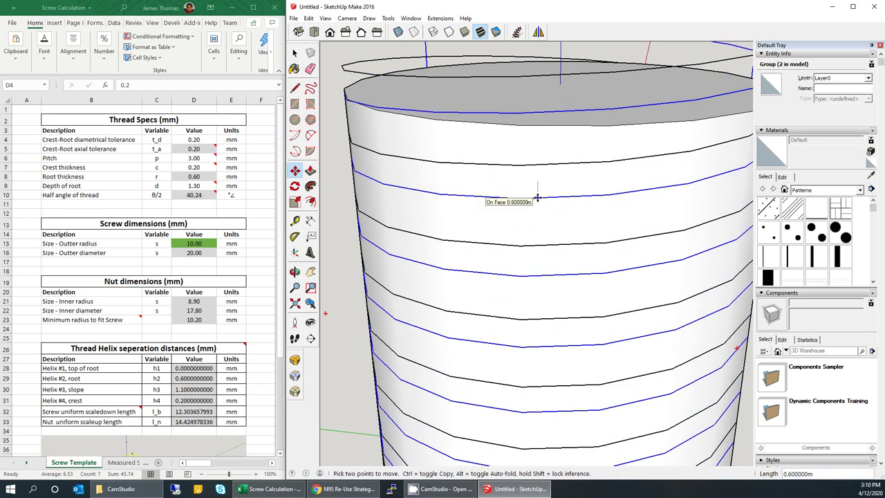
{"action": "key", "text": "ctrl"}
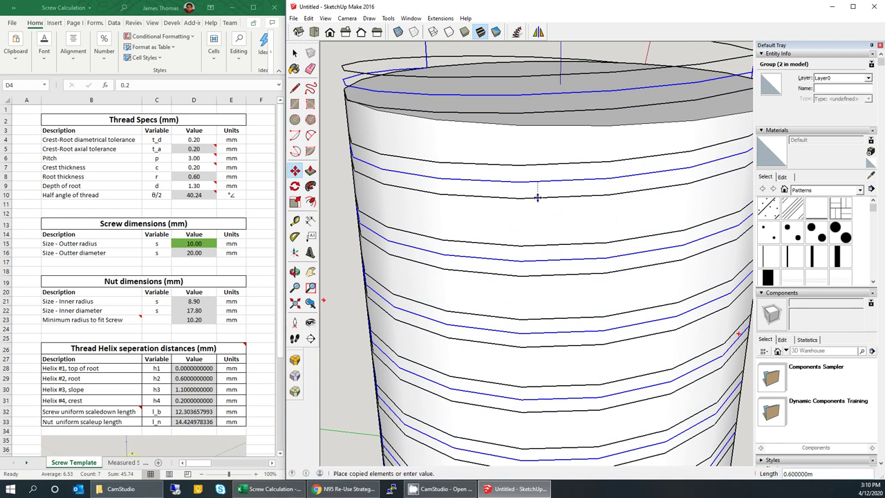
{"action": "type", "text": "1.1"}
{"action": "key", "text": "Return"}
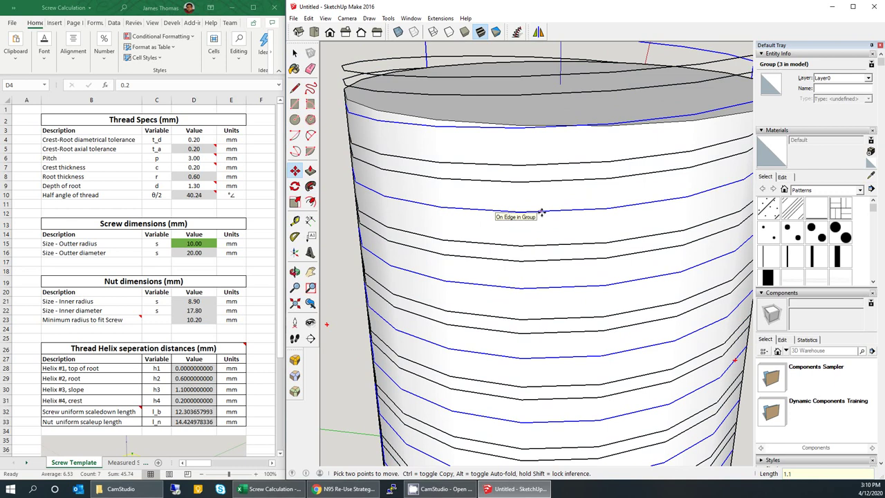
Copy the third helix straight down by 0.2 m, the crest distance for Helix #4
{"action": "left_click", "coordinate": [542, 216]}
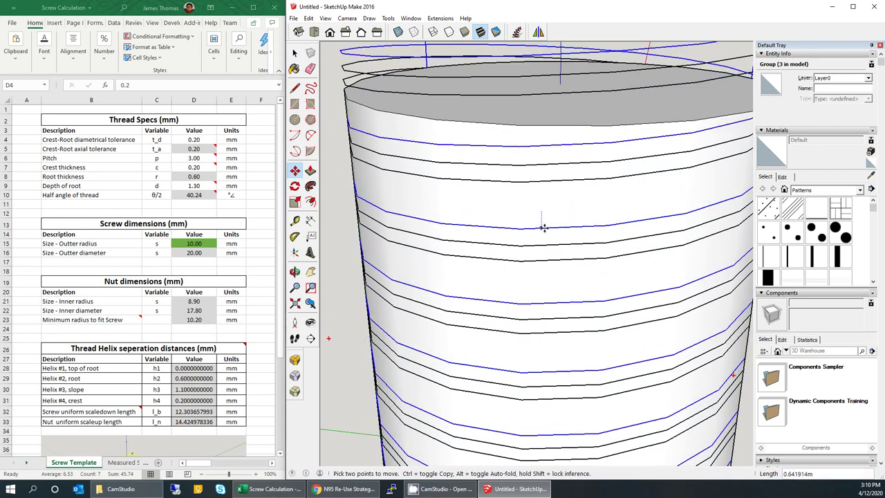
{"action": "key", "text": "ctrl"}
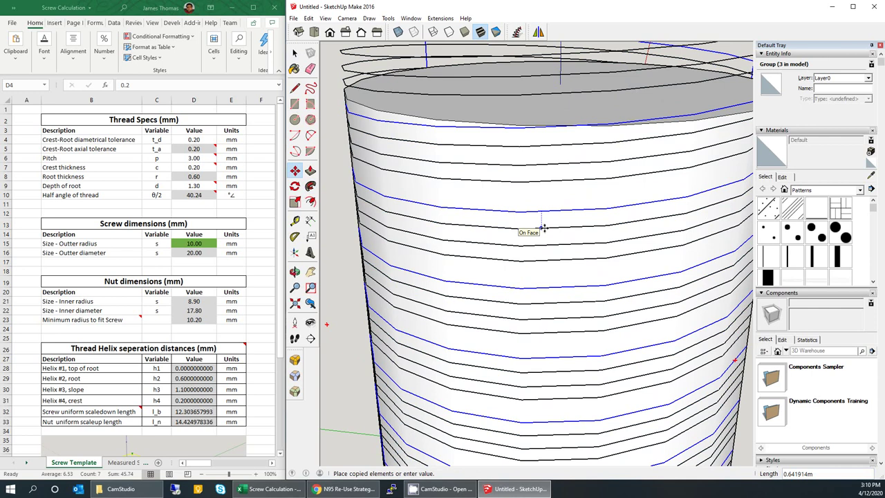
{"action": "type", "text": "0.2"}
{"action": "key", "text": "Return"}
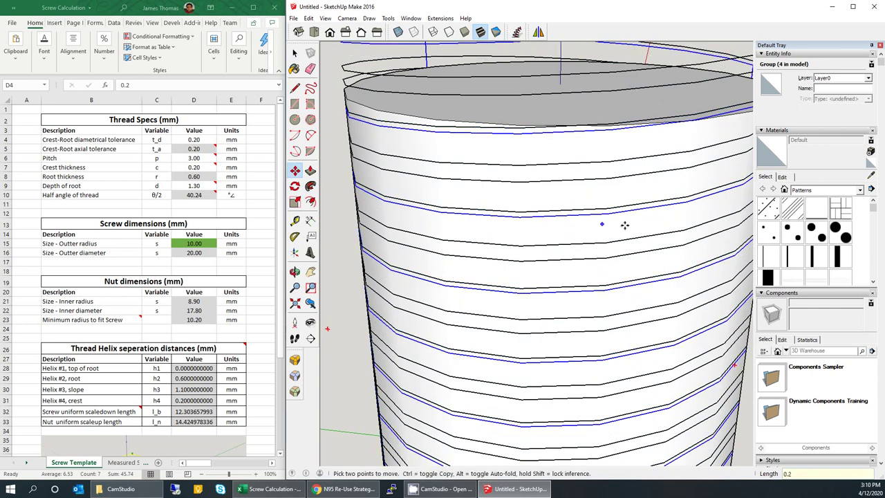
Explode all four helix groups one after another so their edges split the cylinder's side face
{"action": "middle_click_drag", "start_coordinate": [602, 233], "coordinate": [473, 207]}
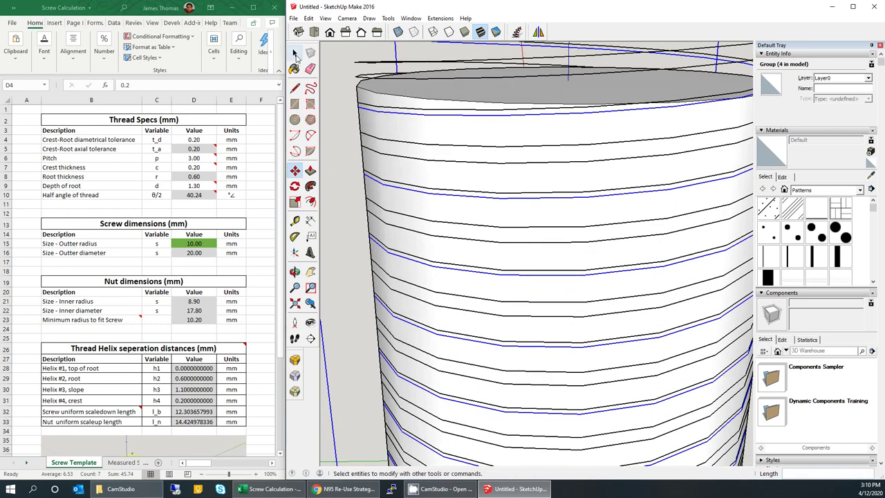
{"action": "left_click", "coordinate": [295, 54]}
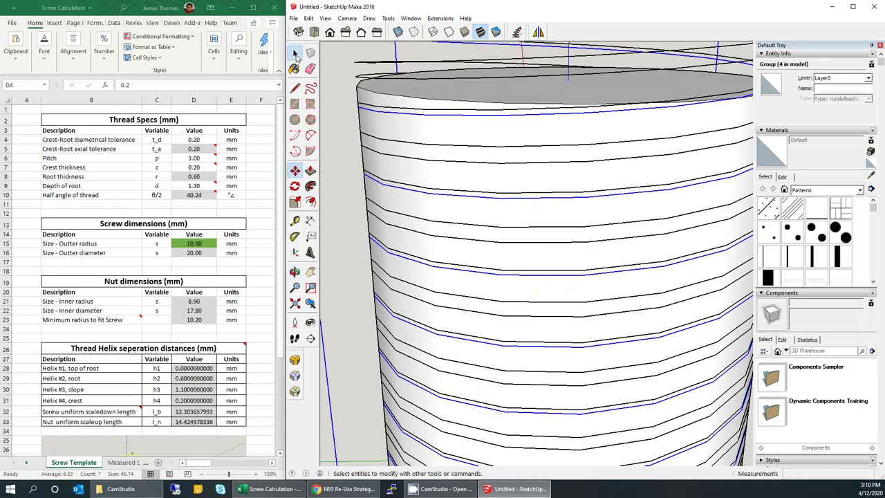
{"action": "right_click", "coordinate": [502, 118]}
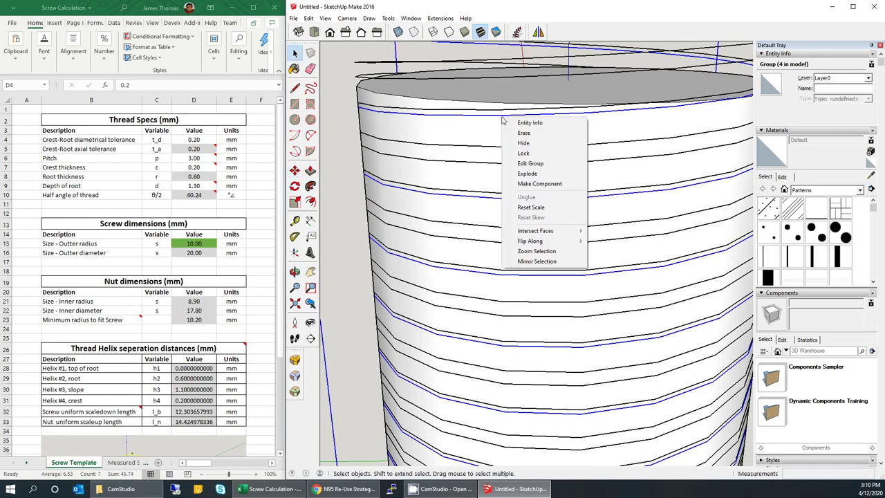
{"action": "left_click", "coordinate": [530, 173]}
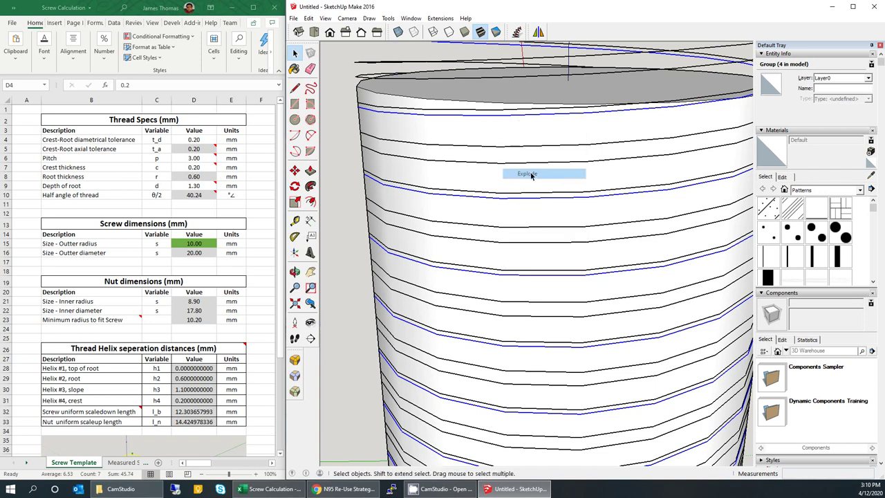
{"action": "right_click", "coordinate": [523, 151]}
{"action": "right_click", "coordinate": [523, 150]}
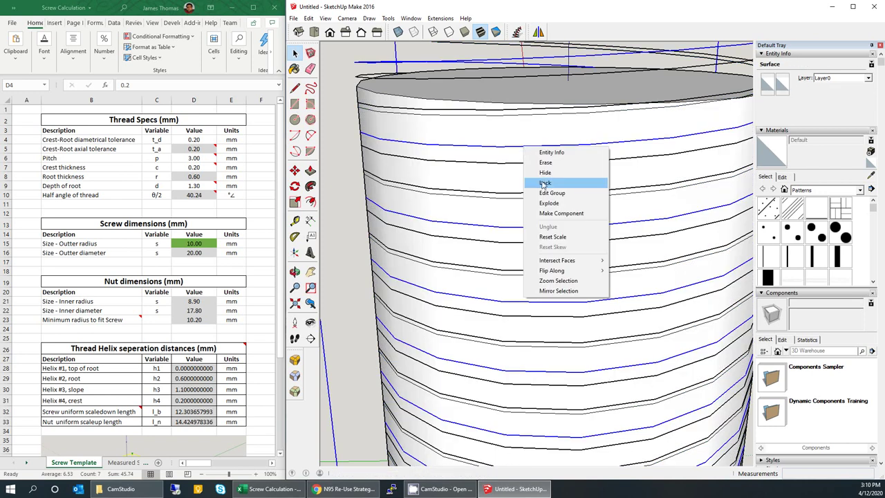
{"action": "left_click", "coordinate": [547, 201]}
{"action": "right_click", "coordinate": [524, 170]}
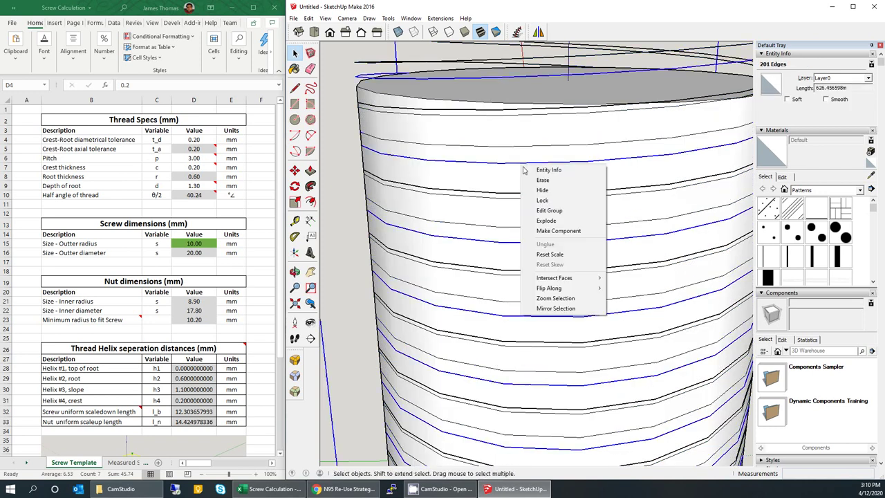
{"action": "left_click", "coordinate": [546, 220]}
{"action": "right_click", "coordinate": [526, 195]}
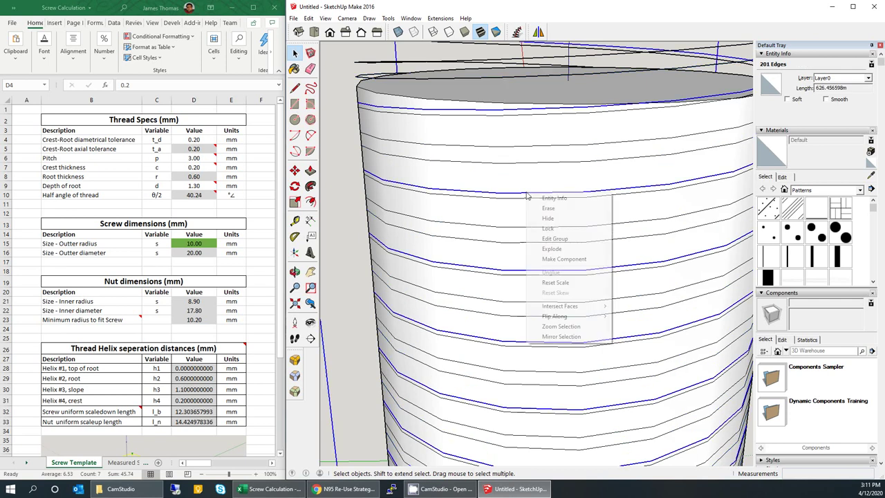
{"action": "left_click", "coordinate": [546, 247]}
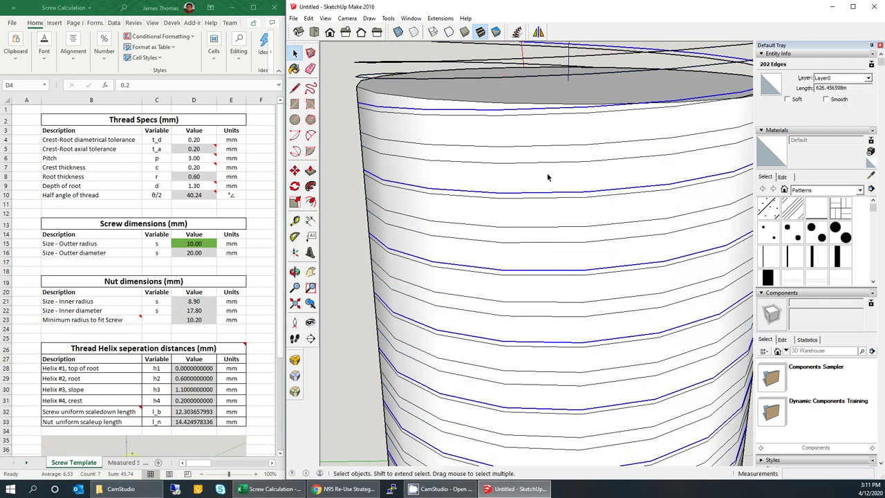
Select the helical bands on the cylinder in turn to check the split, ending with the 0.6 m root band selected
{"action": "middle_click_drag", "start_coordinate": [460, 158], "coordinate": [517, 170]}
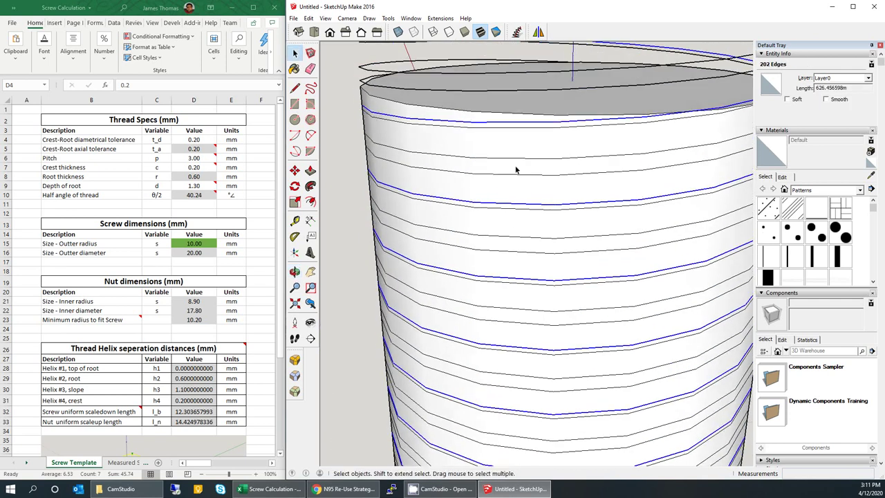
{"action": "left_click", "coordinate": [438, 122]}
{"action": "left_click", "coordinate": [450, 148]}
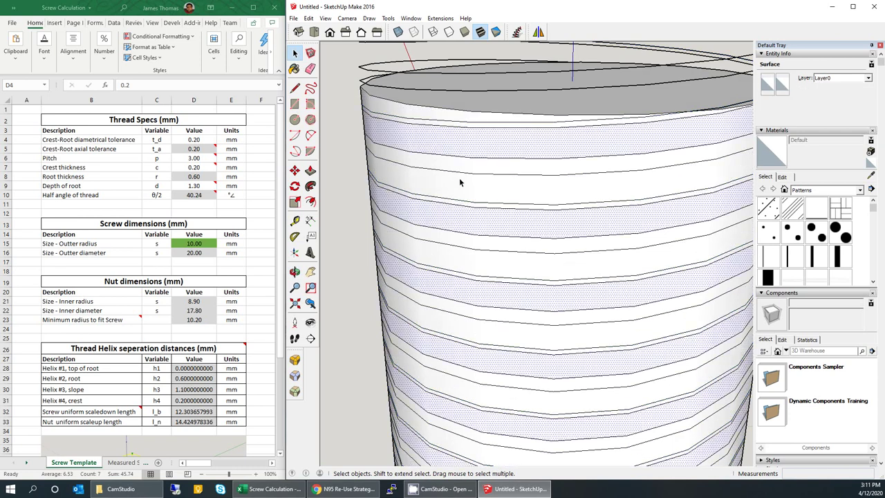
{"action": "left_click", "coordinate": [462, 181]}
{"action": "left_click", "coordinate": [470, 211]}
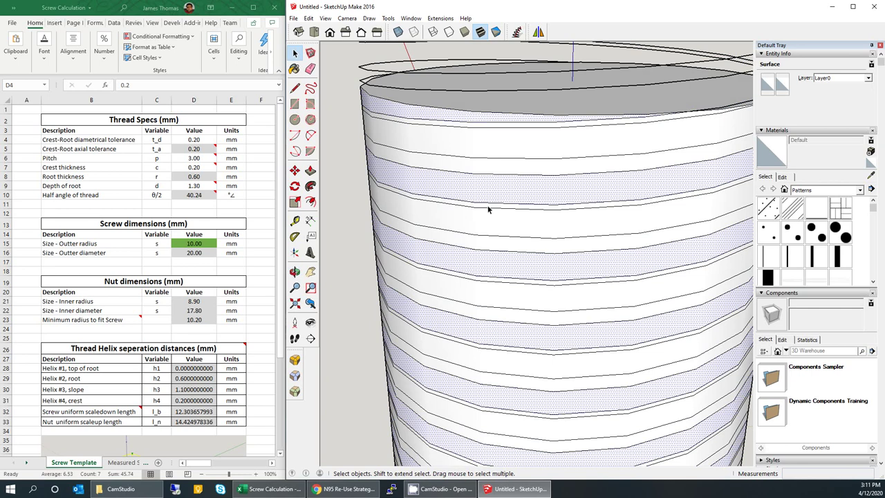
{"action": "left_click", "coordinate": [487, 209]}
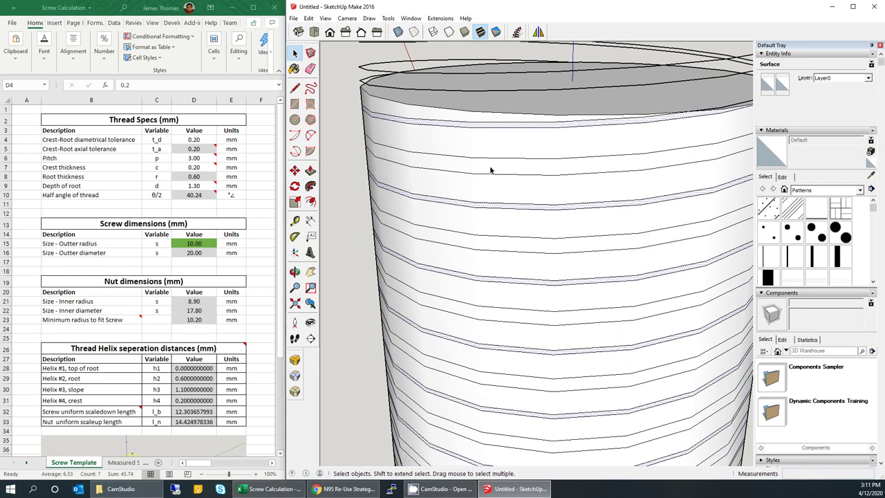
{"action": "left_click", "coordinate": [491, 170]}
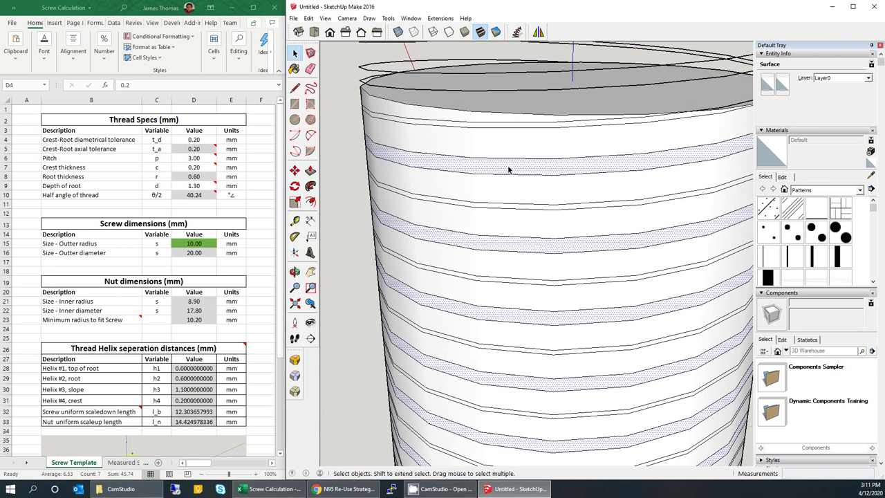
Create a protractor guide line through the centre of the cylinder's top face at 45° to the green axis
{"action": "scroll", "coordinate": [494, 182], "scroll_direction": "down", "scroll_amount": 2}
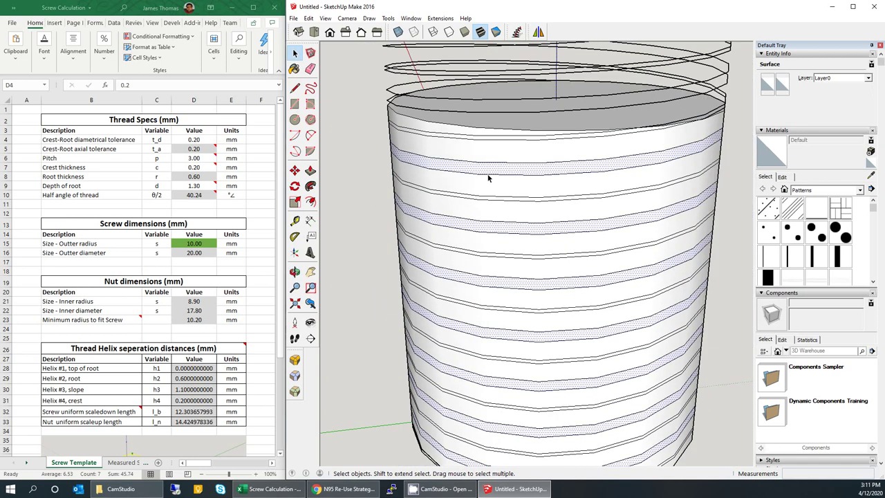
{"action": "middle_click_drag", "start_coordinate": [473, 188], "coordinate": [496, 231]}
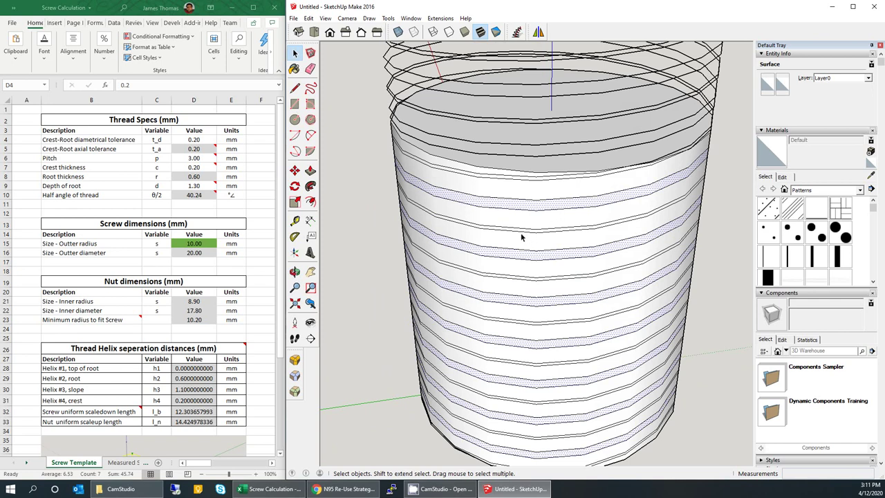
{"action": "middle_click_drag", "start_coordinate": [548, 189], "coordinate": [536, 304]}
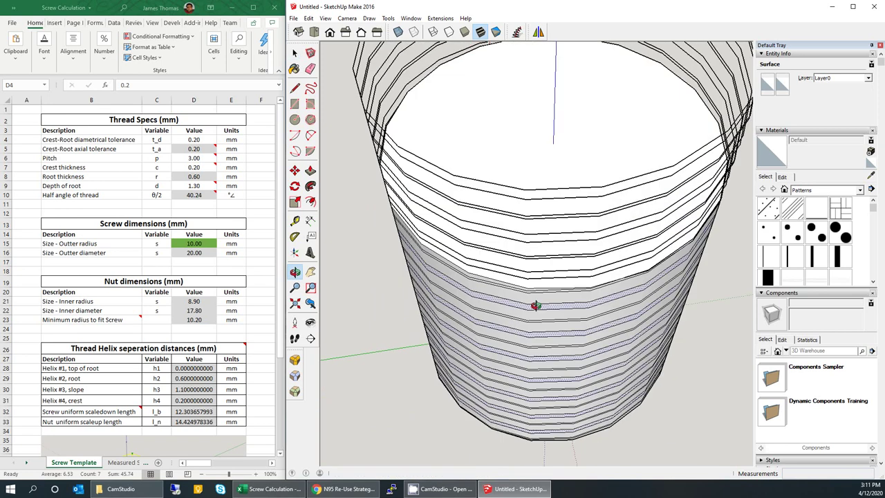
{"action": "scroll", "coordinate": [511, 255], "scroll_direction": "down", "scroll_amount": 4}
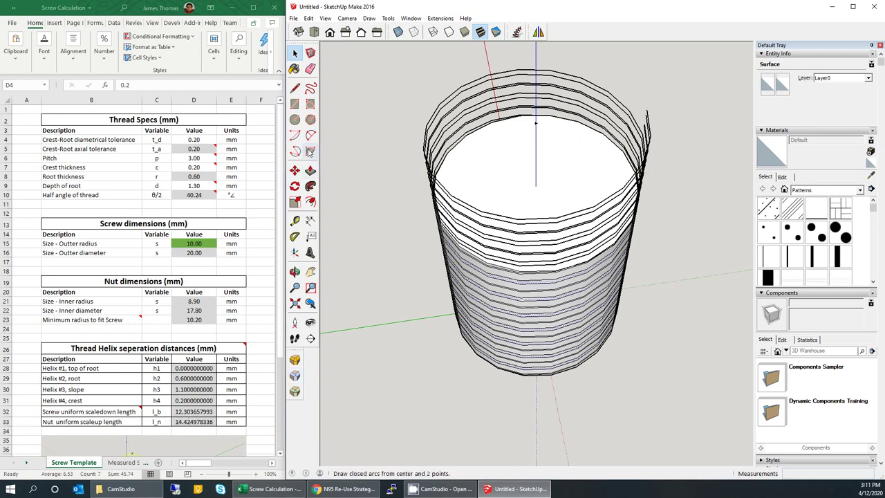
{"action": "left_click", "coordinate": [294, 237]}
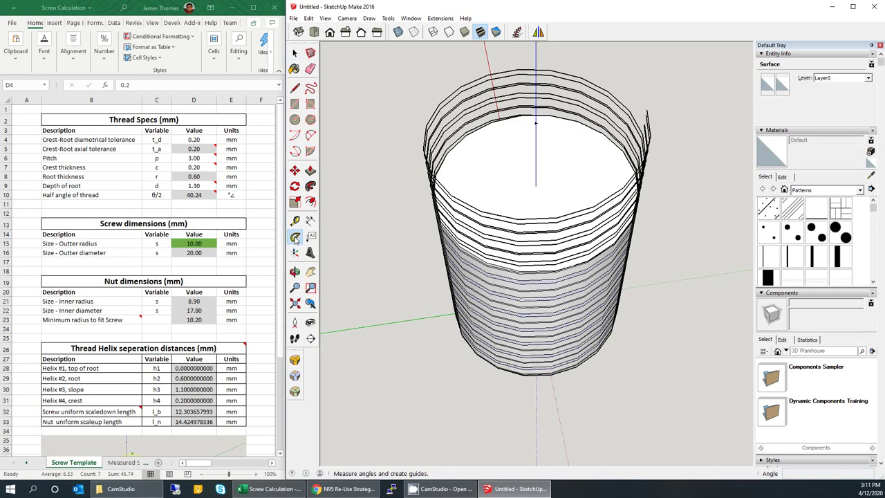
{"action": "left_click", "coordinate": [536, 187]}
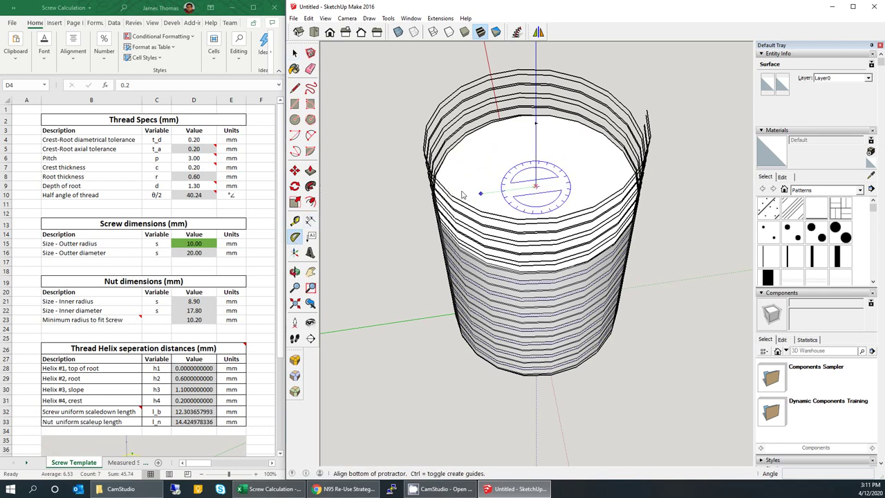
{"action": "left_click", "coordinate": [389, 211]}
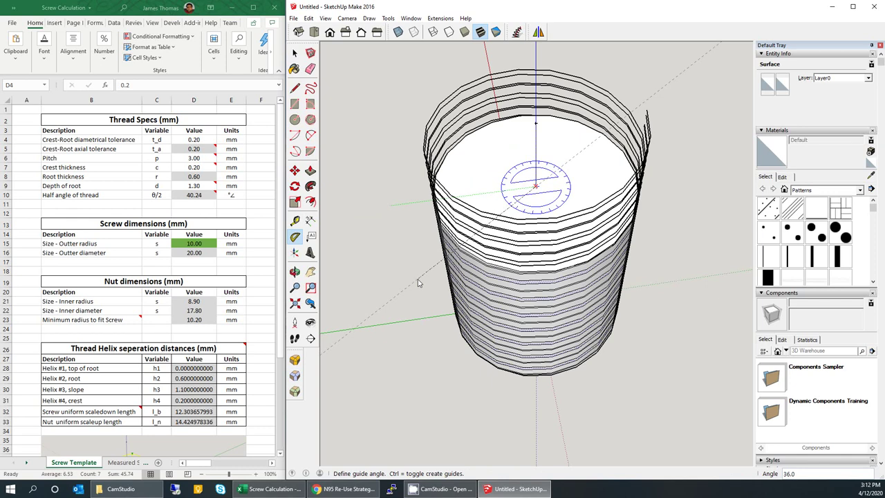
{"action": "key", "text": "Return"}
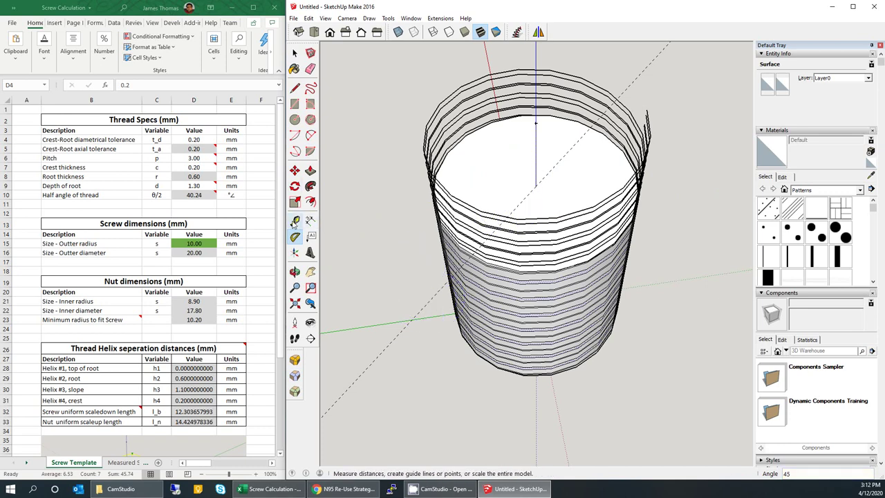
Place a guide point on the diagonal guide line, 12.303657993 m from the centre of the top face
{"action": "left_click", "coordinate": [295, 221]}
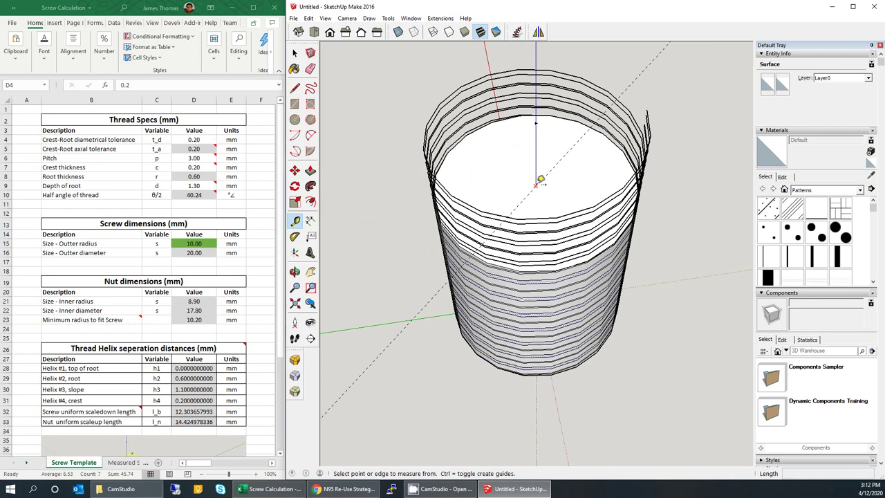
{"action": "left_click", "coordinate": [537, 182]}
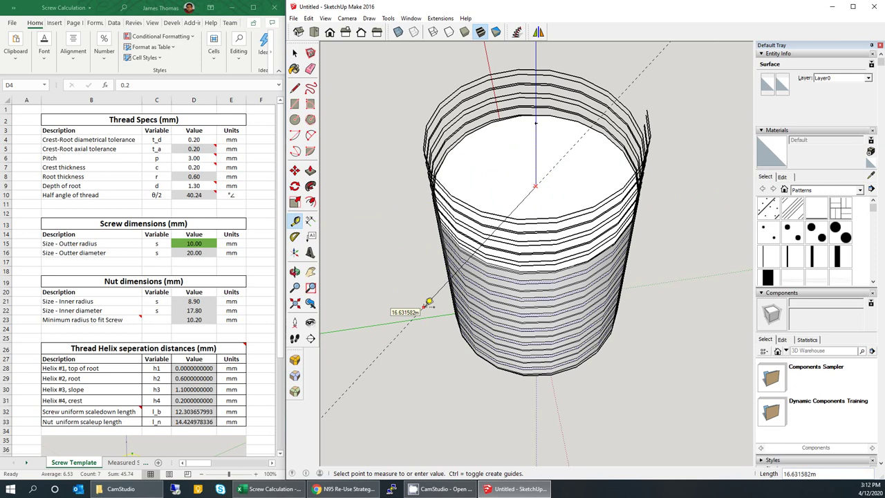
{"action": "type", "text": "12.303657993"}
{"action": "key", "text": "Return"}
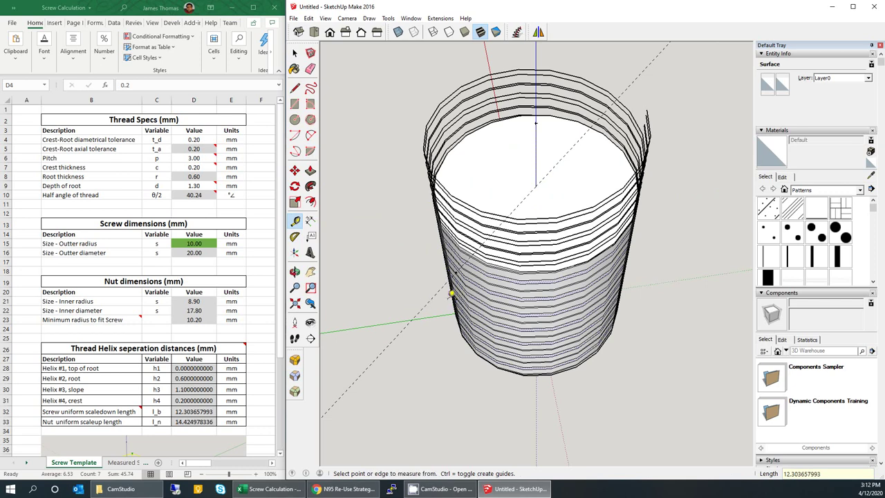
Scale the selected root band about its centre in the red and green directions, bringing the scale box corner to the guide point
{"action": "middle_click_drag", "start_coordinate": [455, 295], "coordinate": [708, 294]}
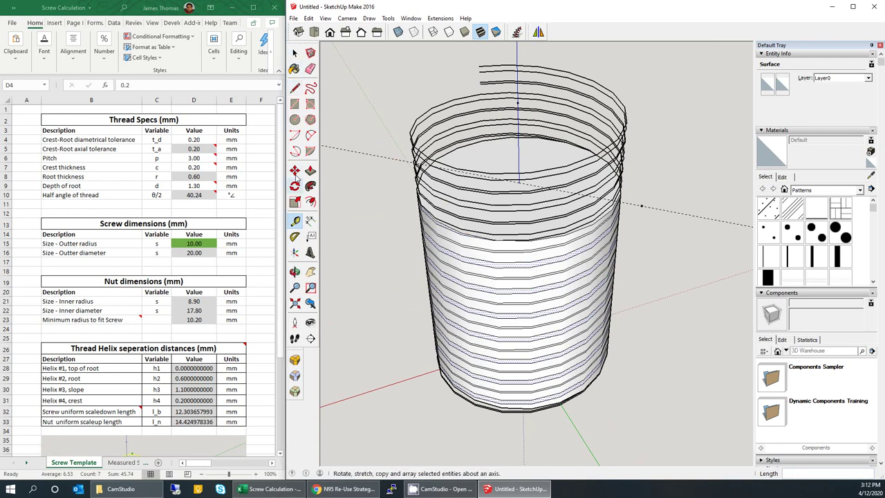
{"action": "left_click", "coordinate": [296, 201]}
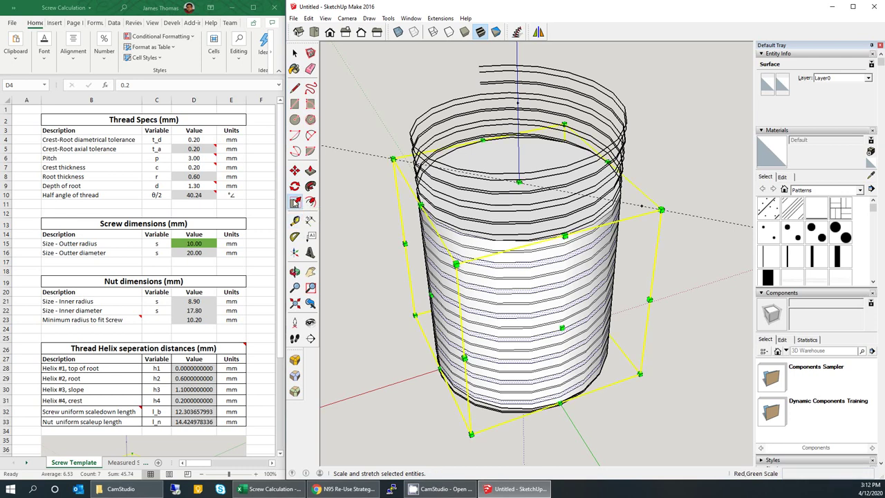
{"action": "middle_click_drag", "start_coordinate": [330, 242], "coordinate": [380, 256]}
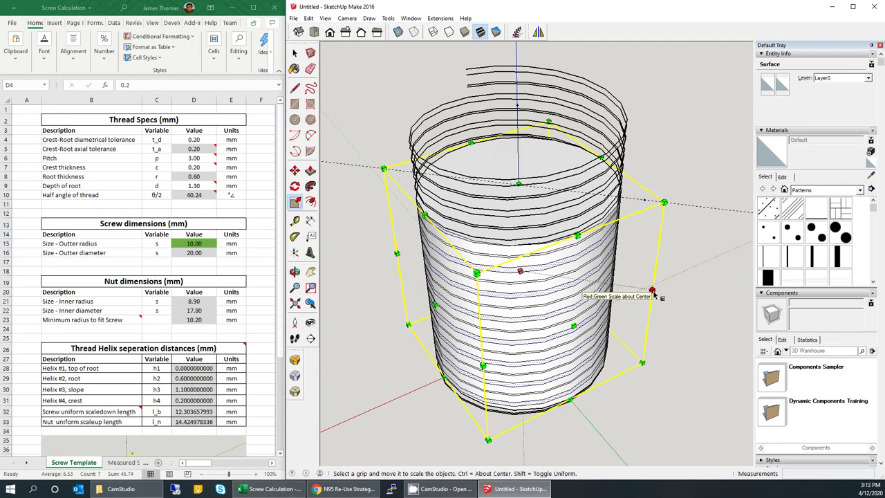
{"action": "left_click_drag", "start_coordinate": [652, 293], "coordinate": [646, 202]}
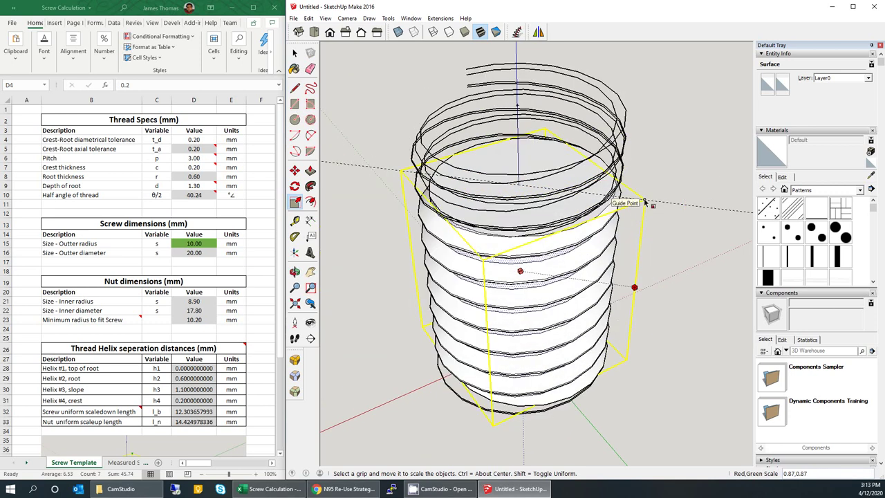
{"action": "left_click_drag", "start_coordinate": [644, 202], "coordinate": [645, 199]}
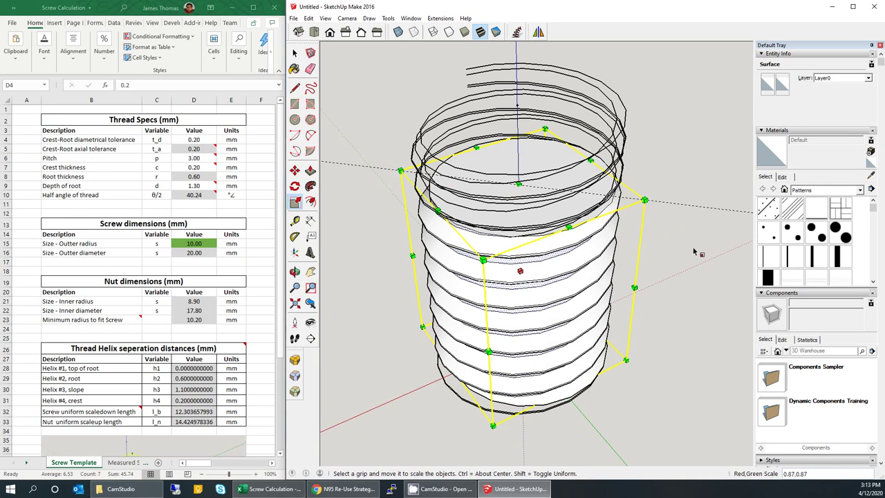
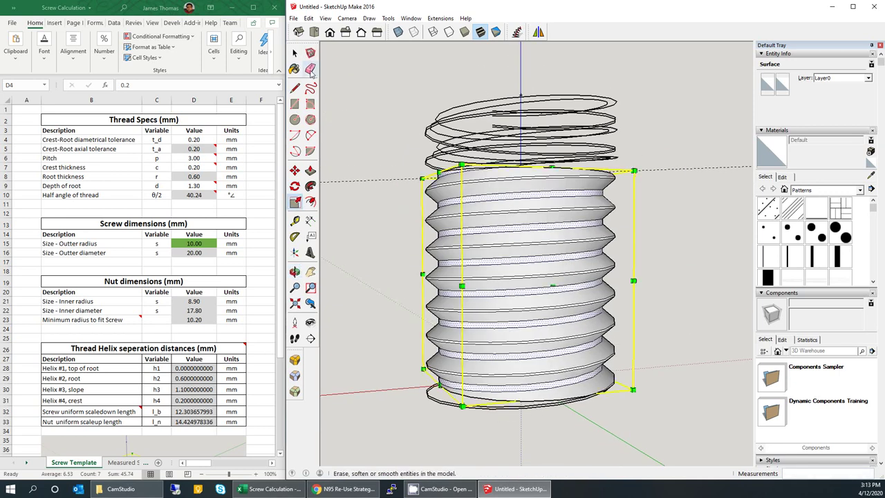
Erase the leftover helix edges below and above the screw, along with the diagonal guide line and guide point
{"action": "left_click", "coordinate": [310, 68]}
{"action": "left_click", "coordinate": [443, 413]}
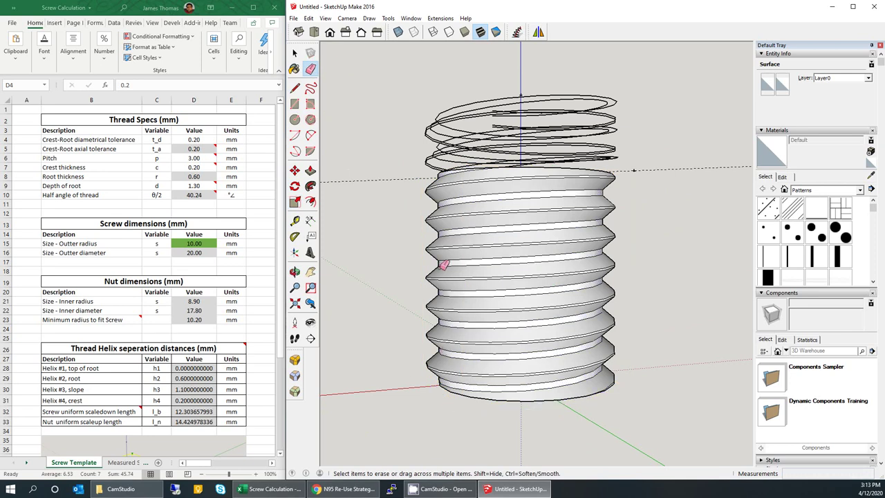
{"action": "middle_click_drag", "start_coordinate": [494, 173], "coordinate": [513, 166]}
{"action": "mouse_move", "coordinate": [499, 79]}
{"action": "left_mouse_down"}
{"action": "mouse_move", "coordinate": [504, 100]}
{"action": "mouse_move", "coordinate": [523, 88]}
{"action": "left_mouse_up"}
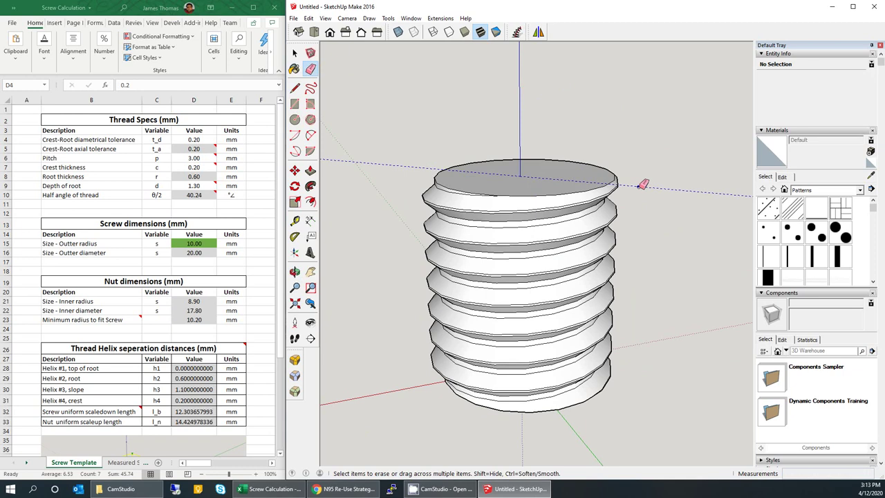
{"action": "scroll", "coordinate": [506, 157], "scroll_direction": "down", "scroll_amount": 4}
{"action": "mouse_move", "coordinate": [506, 156]}
{"action": "middle_mouse_down"}
{"action": "mouse_move", "coordinate": [714, 236]}
{"action": "mouse_move", "coordinate": [685, 290]}
{"action": "middle_mouse_up"}
{"action": "scroll", "coordinate": [387, 239], "scroll_direction": "down", "scroll_amount": 4}
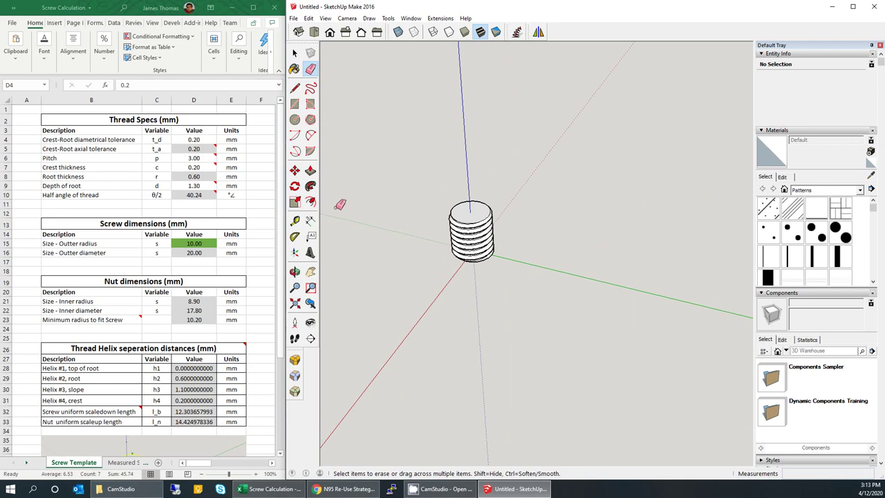
Add a guide line parallel to the red axis, crossing the green axis beside the screw, and another guide along the green axis
{"action": "left_click", "coordinate": [295, 220]}
{"action": "left_click", "coordinate": [454, 276]}
{"action": "left_click", "coordinate": [614, 279]}
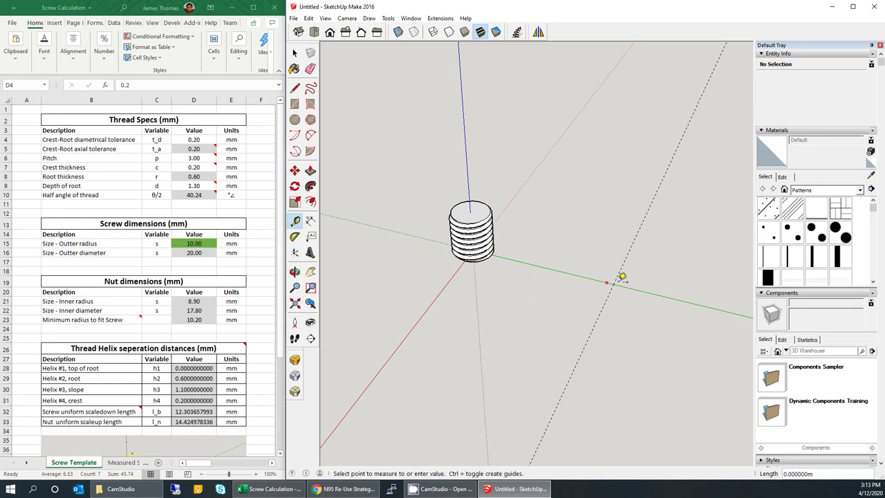
{"action": "left_click", "coordinate": [618, 279]}
{"action": "scroll", "coordinate": [628, 251], "scroll_direction": "down", "scroll_amount": 2}
{"action": "scroll", "coordinate": [636, 258], "scroll_direction": "up", "scroll_amount": 6}
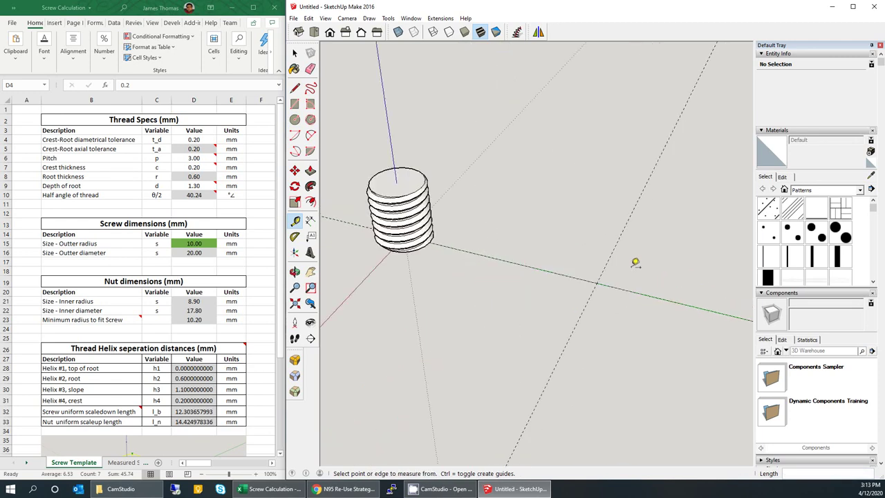
Draw two concentric circles with radii of 8.9 m and 11 m centred on the intersection of the guide lines
{"action": "left_click", "coordinate": [296, 120]}
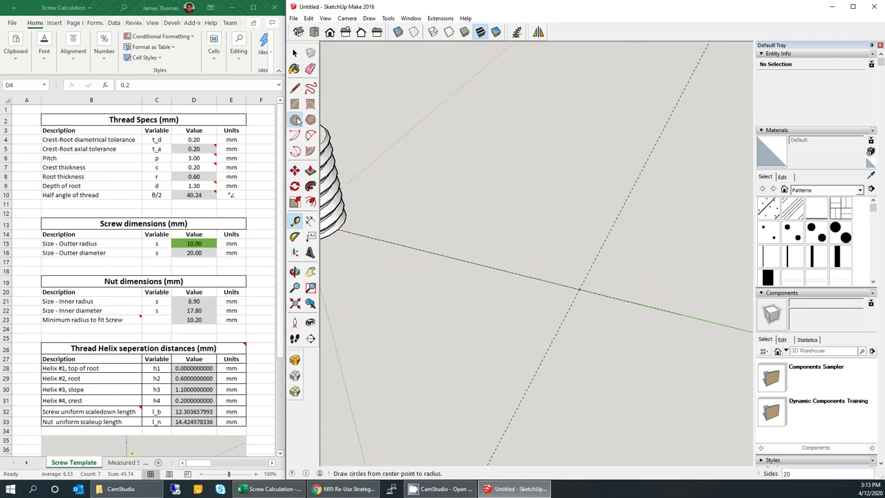
{"action": "left_click", "coordinate": [579, 288]}
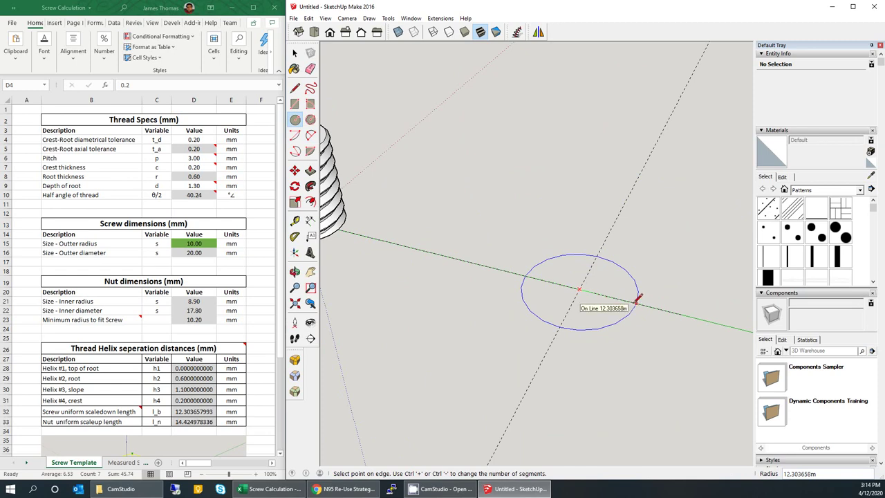
{"action": "type", "text": "8.9"}
{"action": "key", "text": "Return"}
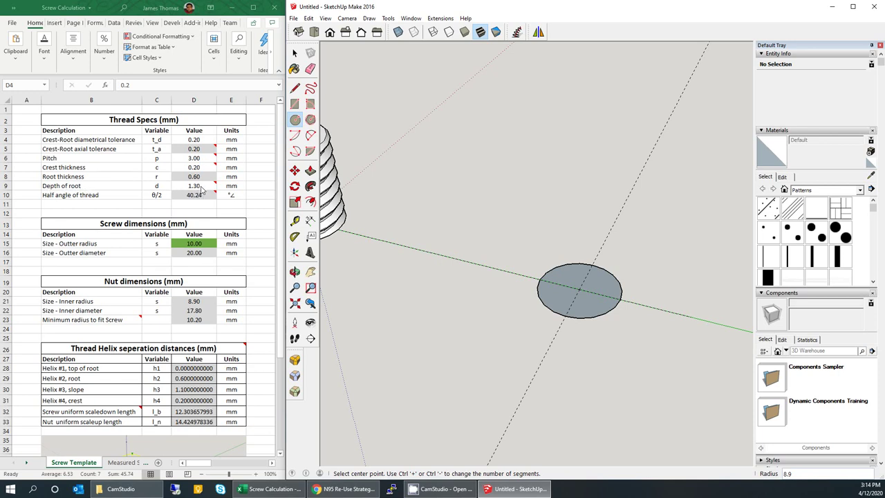
{"action": "left_click", "coordinate": [580, 289]}
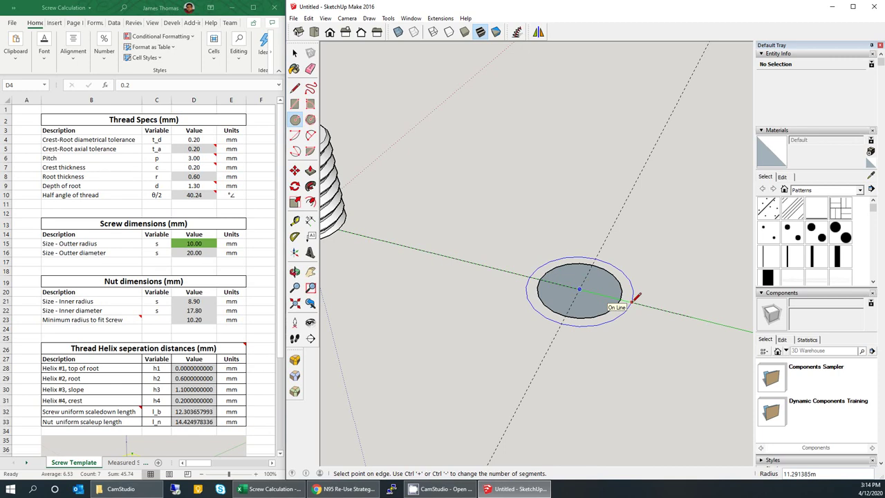
{"action": "type", "text": "11"}
{"action": "key", "text": "Return"}
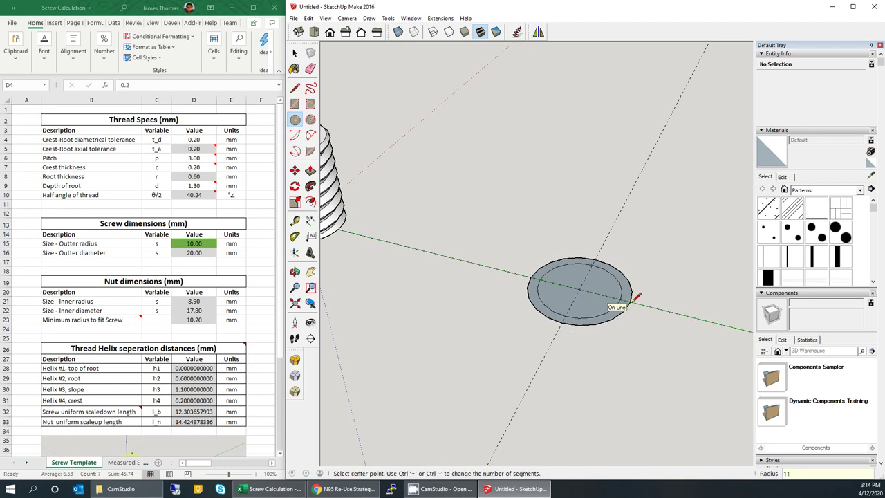
Delete the inner circular face so that only the ring between the two circles is left
{"action": "left_click", "coordinate": [294, 53]}
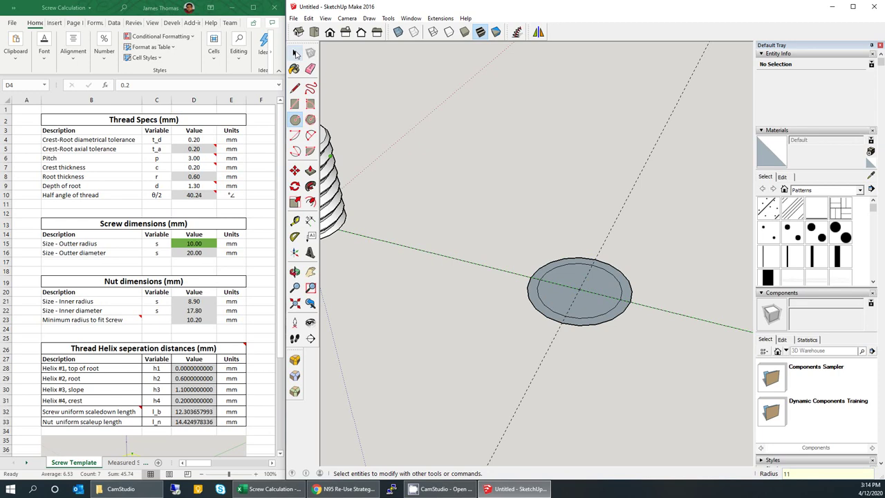
{"action": "left_click", "coordinate": [573, 280]}
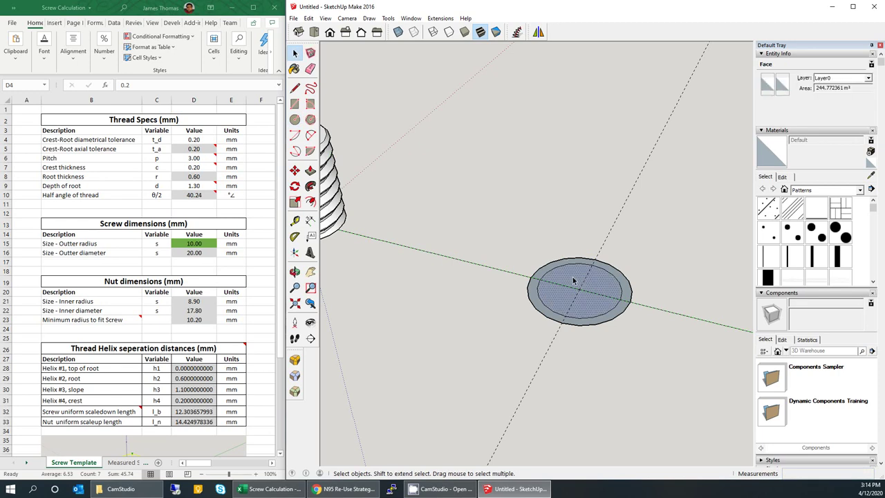
{"action": "key", "text": "Delete"}
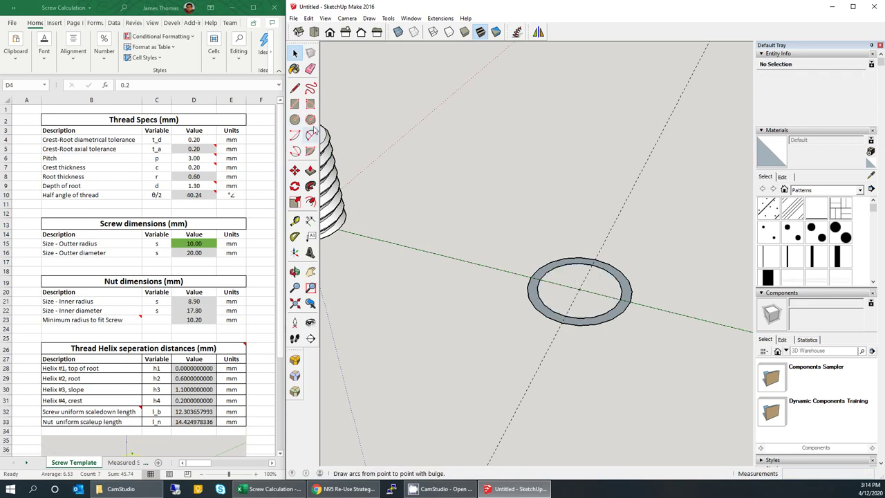
Draw a vertical line about 14.1 m long up from the centre of the ring
{"action": "left_click", "coordinate": [295, 88]}
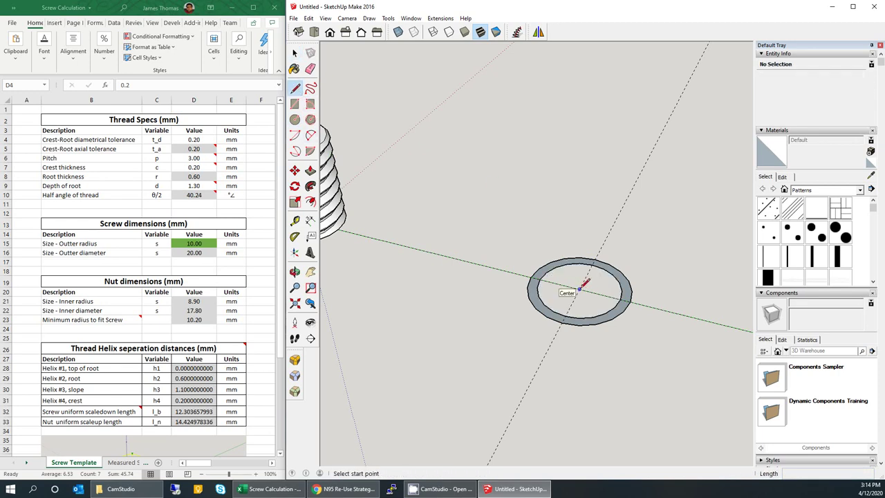
{"action": "middle_click_drag", "start_coordinate": [583, 231], "coordinate": [591, 140]}
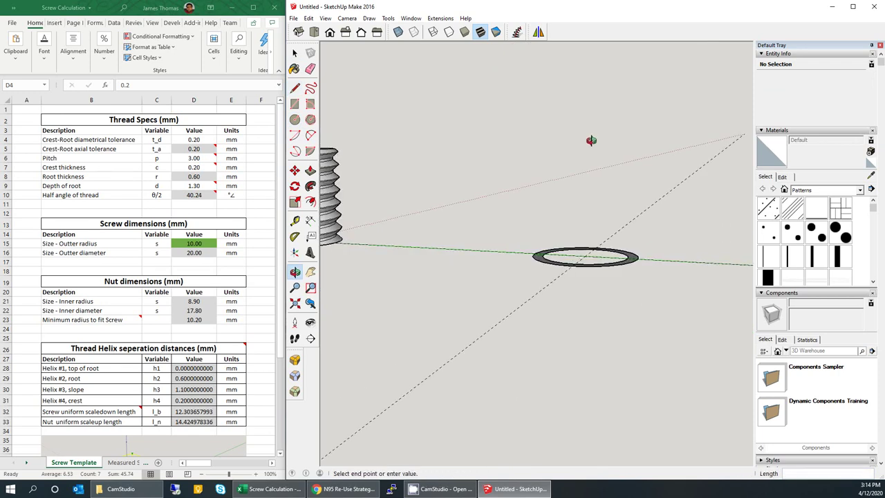
{"action": "left_click", "coordinate": [585, 256]}
{"action": "type", "text": "11.000000m"}
{"action": "key", "text": "Return"}
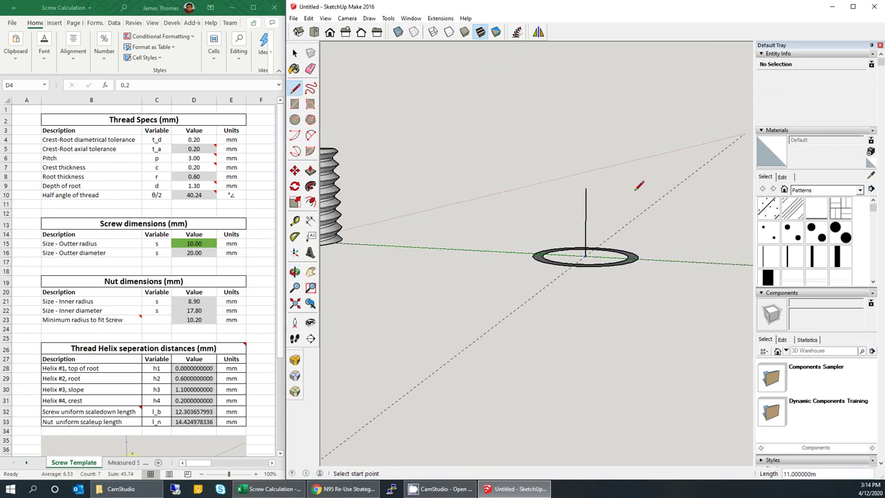
Generate a helix along the vertical line with both radii 8.9 m, 10 laps and 20 sections per lap
{"action": "middle_click_drag", "start_coordinate": [608, 197], "coordinate": [547, 211]}
{"action": "left_click", "coordinate": [297, 54]}
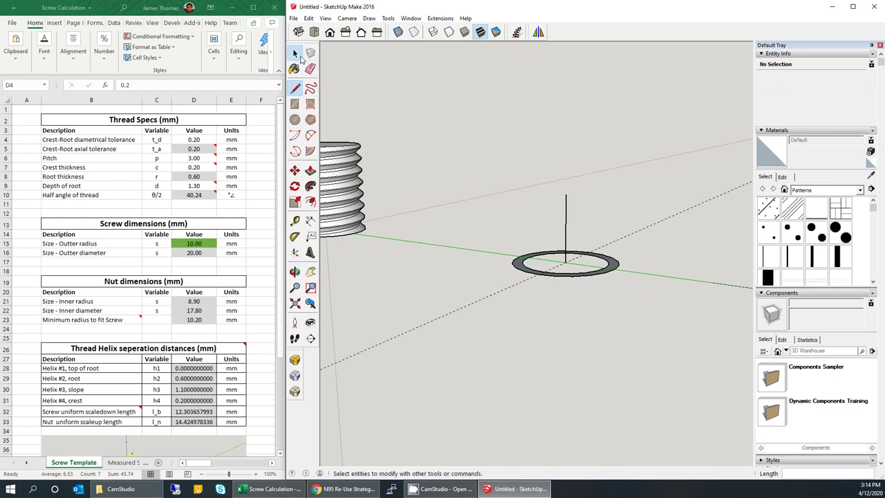
{"action": "left_click", "coordinate": [569, 215]}
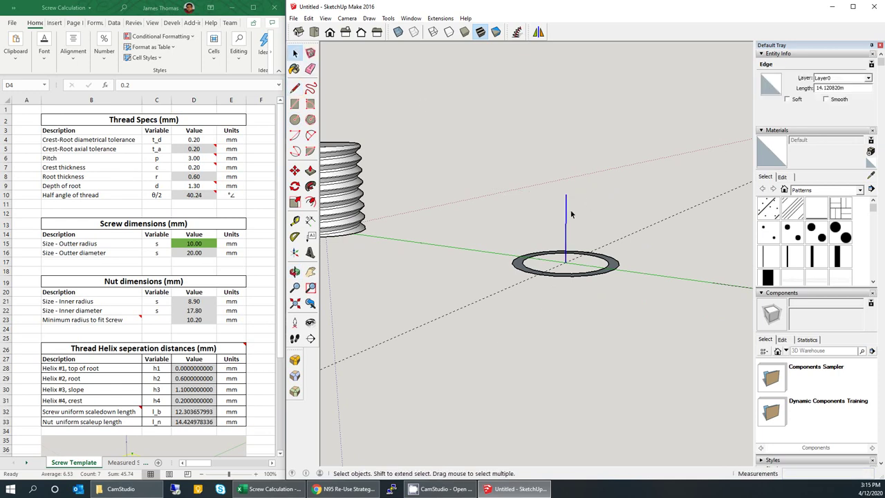
{"action": "middle_click_drag", "start_coordinate": [612, 203], "coordinate": [547, 255]}
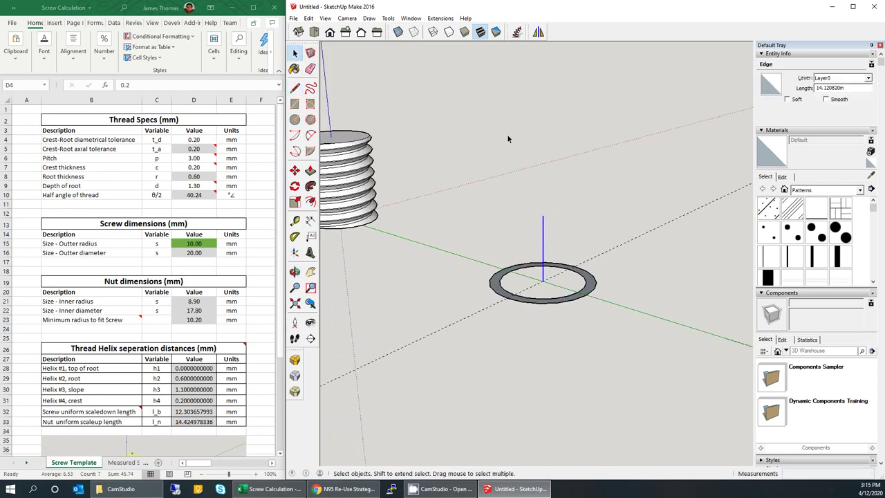
{"action": "left_click", "coordinate": [517, 32]}
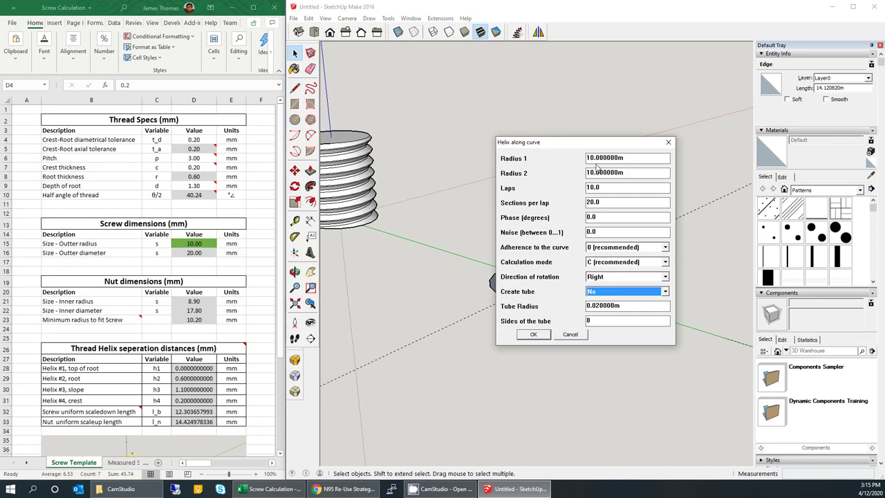
{"action": "left_click_drag", "start_coordinate": [594, 157], "coordinate": [584, 158]}
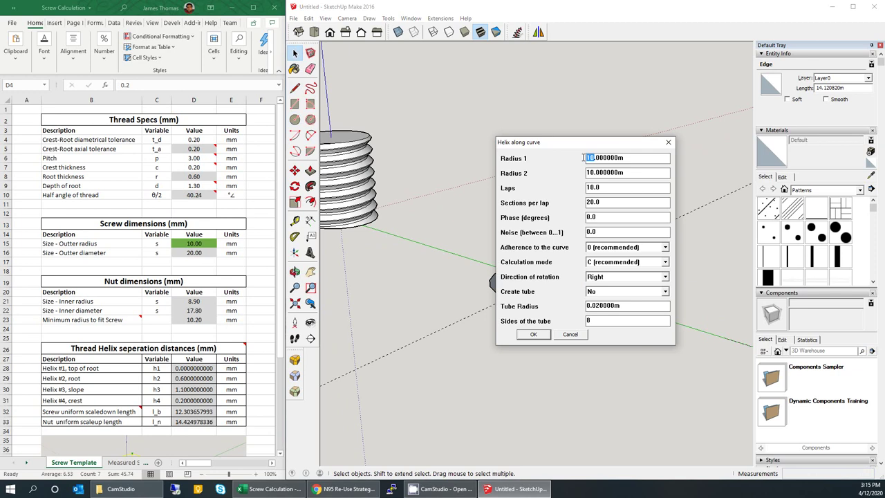
{"action": "type", "text": "8"}
{"action": "left_click_drag", "start_coordinate": [594, 173], "coordinate": [566, 177]}
{"action": "type", "text": "8"}
{"action": "key", "text": "Tab"}
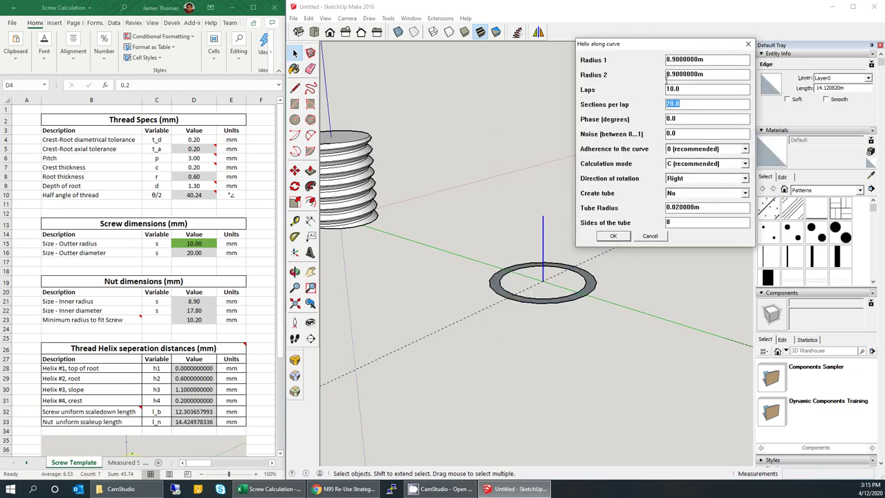
{"action": "left_click_drag", "start_coordinate": [657, 50], "coordinate": [601, 54]}
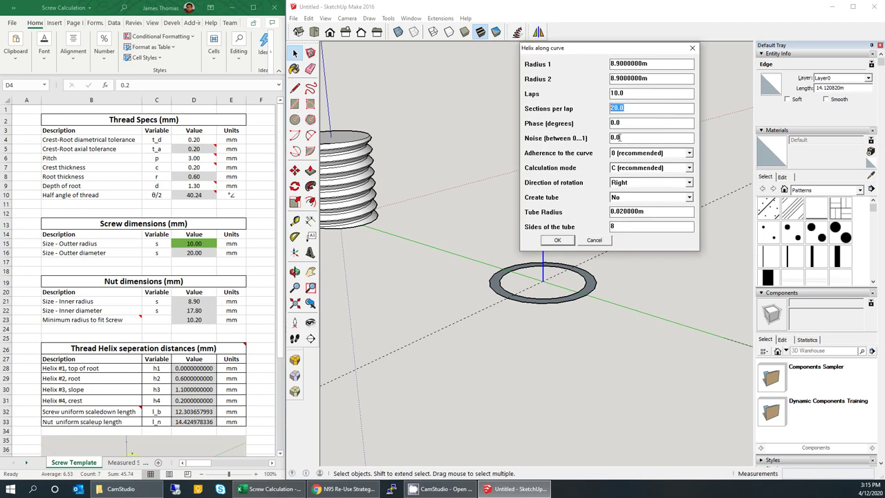
{"action": "left_click", "coordinate": [558, 240]}
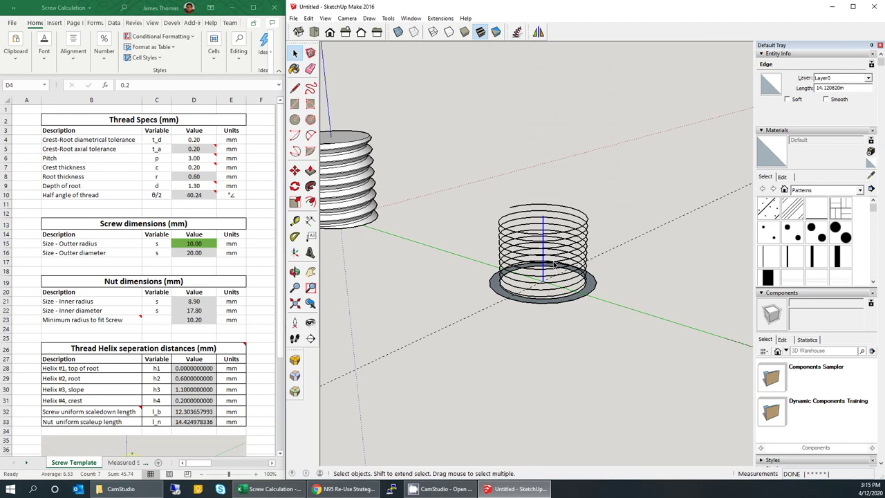
Place a guide point 30 m straight above the centre of the ring with the Tape Measure
{"action": "middle_click_drag", "start_coordinate": [559, 270], "coordinate": [524, 267]}
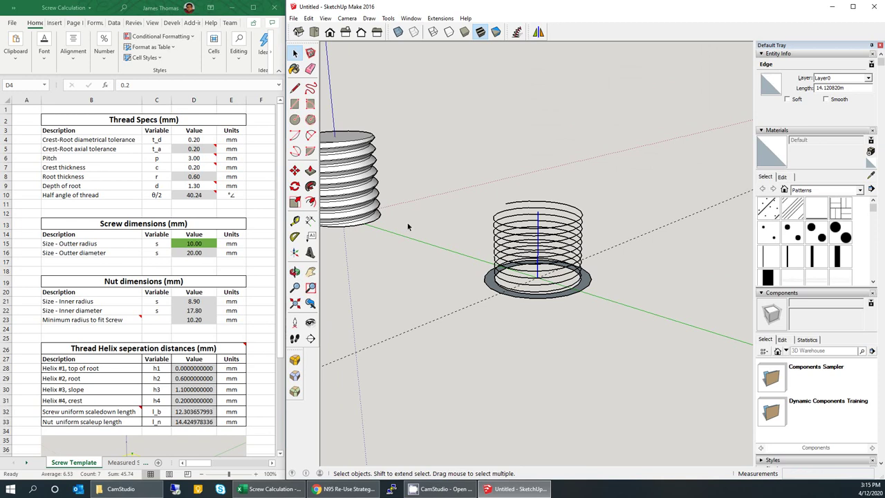
{"action": "middle_click_drag", "start_coordinate": [571, 263], "coordinate": [572, 236]}
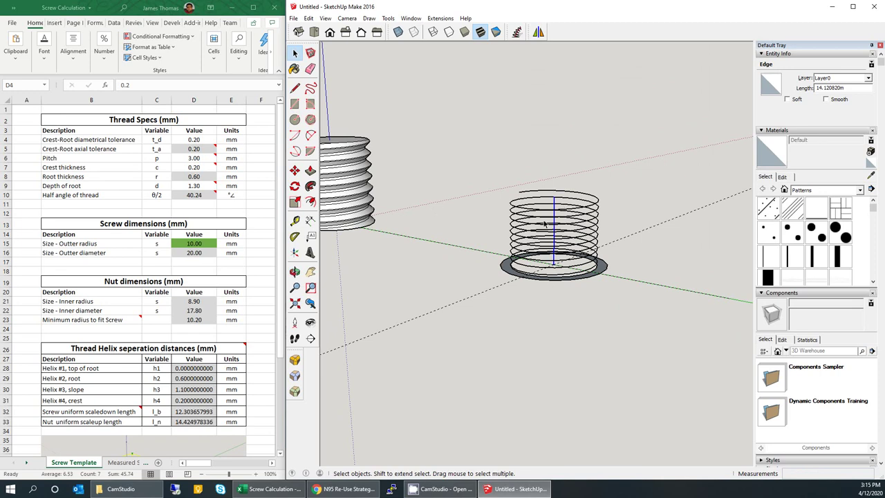
{"action": "middle_click_drag", "start_coordinate": [561, 214], "coordinate": [463, 211]}
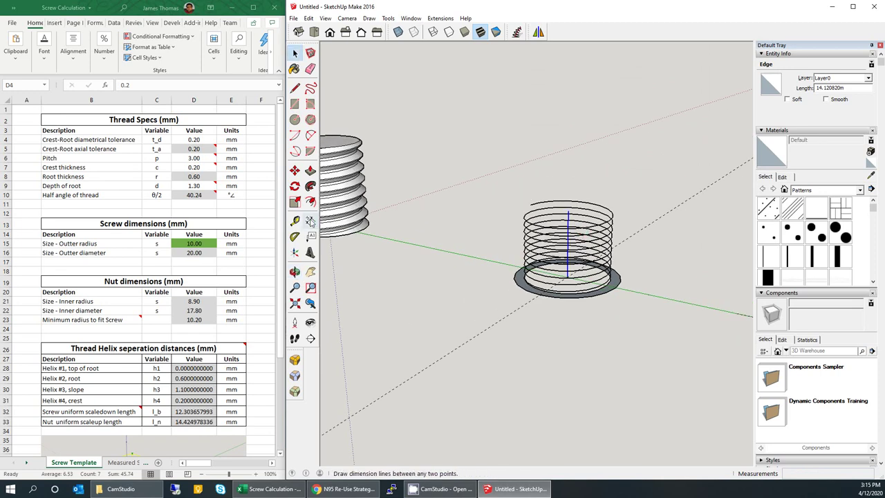
{"action": "left_click", "coordinate": [295, 221]}
{"action": "scroll", "coordinate": [574, 290], "scroll_direction": "up", "scroll_amount": 6}
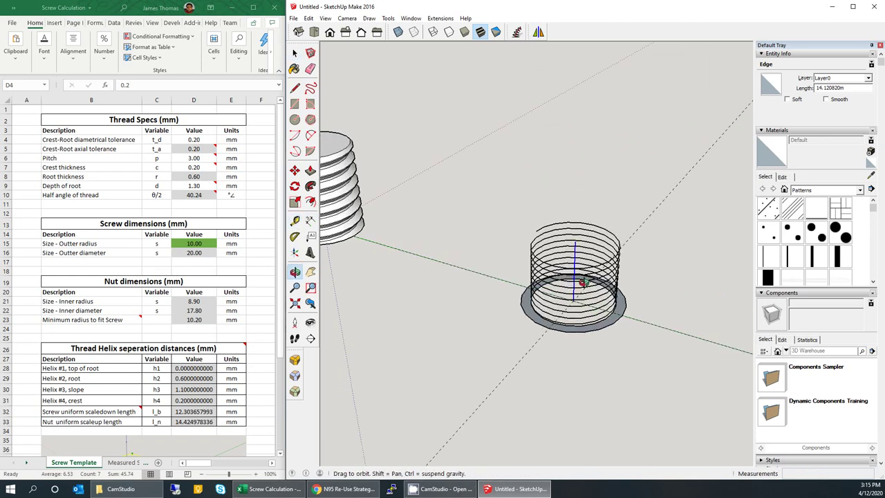
{"action": "scroll", "coordinate": [564, 280], "scroll_direction": "up", "scroll_amount": 2}
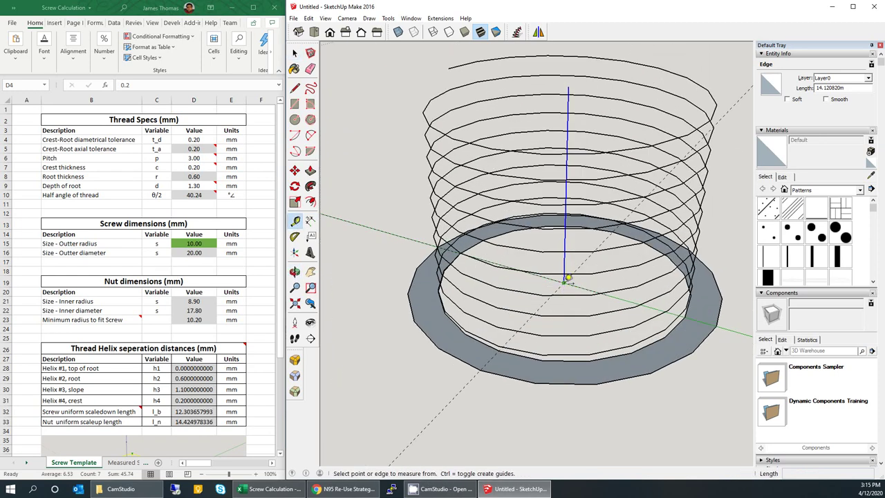
{"action": "left_click", "coordinate": [565, 279]}
{"action": "scroll", "coordinate": [566, 279], "scroll_direction": "down", "scroll_amount": 5}
{"action": "middle_click_drag", "start_coordinate": [566, 279], "coordinate": [537, 207]}
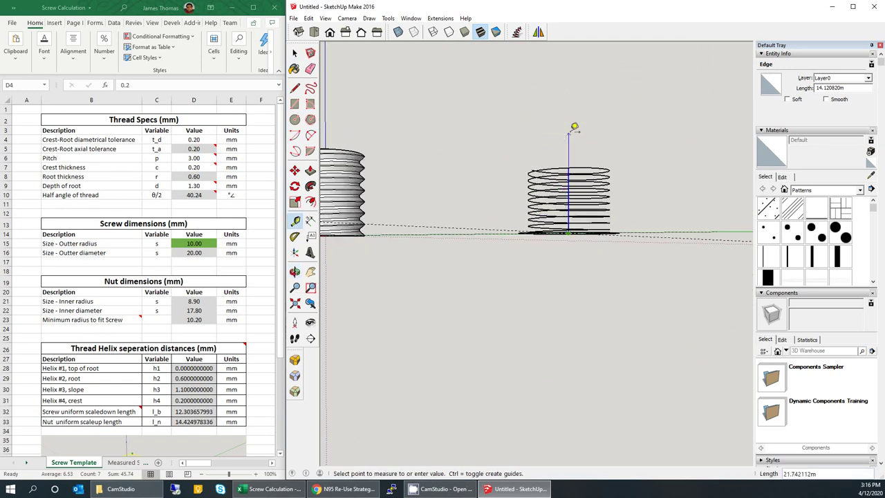
{"action": "type", "text": "30"}
{"action": "key", "text": "Return"}
Scale the helix group along the blue axis from its base so that its top reaches the guide point
{"action": "left_click", "coordinate": [295, 52]}
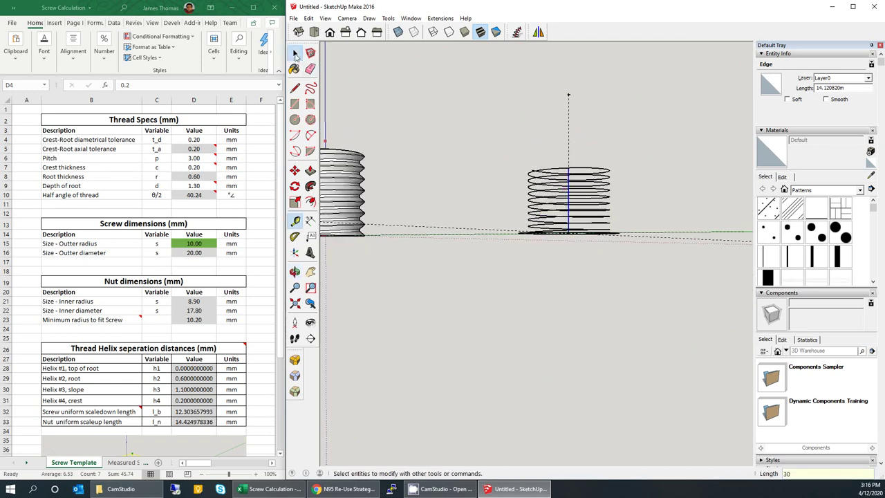
{"action": "left_click", "coordinate": [564, 204]}
{"action": "left_click", "coordinate": [294, 201]}
{"action": "middle_click_drag", "start_coordinate": [574, 196], "coordinate": [608, 208]}
{"action": "scroll", "coordinate": [608, 192], "scroll_direction": "up", "scroll_amount": 2}
{"action": "scroll", "coordinate": [608, 193], "scroll_direction": "up", "scroll_amount": 2}
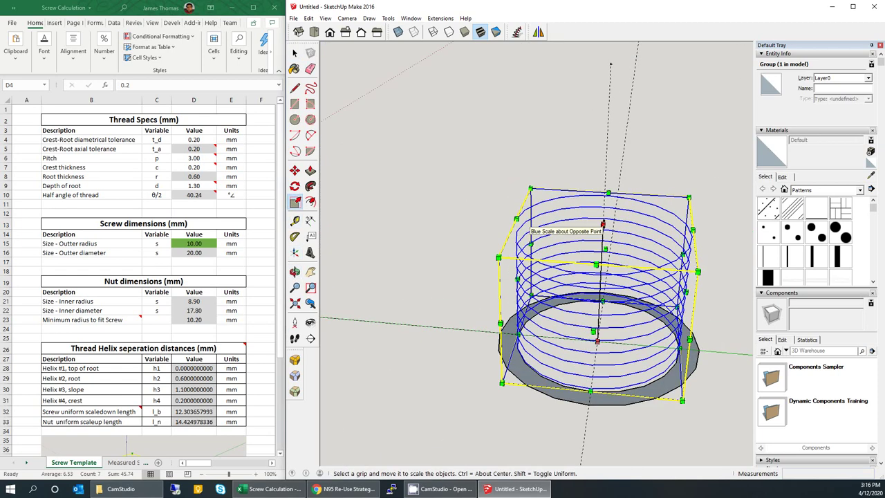
{"action": "left_click", "coordinate": [602, 224]}
{"action": "scroll", "coordinate": [603, 222], "scroll_direction": "down", "scroll_amount": 3}
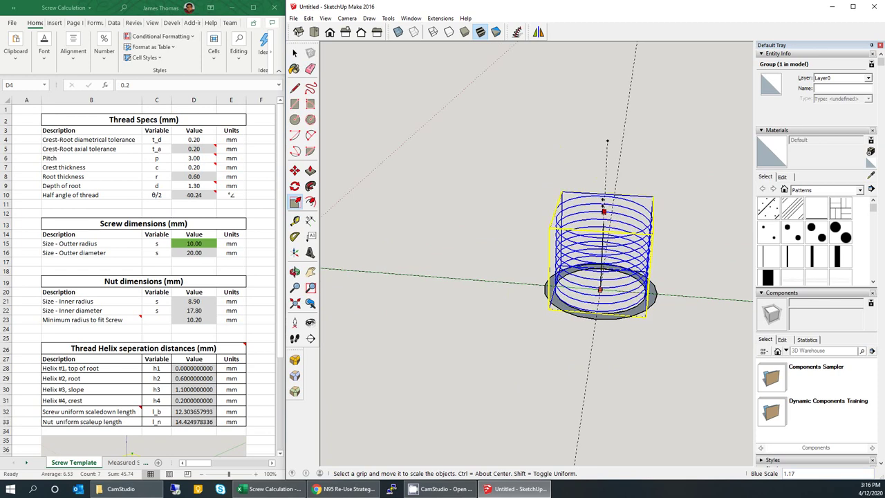
{"action": "left_click", "coordinate": [607, 140]}
Push/Pull the ring face up about 22.4 m into a hollow cylinder around the helix
{"action": "middle_click_drag", "start_coordinate": [681, 200], "coordinate": [373, 156]}
{"action": "left_click", "coordinate": [310, 170]}
{"action": "middle_click_drag", "start_coordinate": [429, 222], "coordinate": [662, 377]}
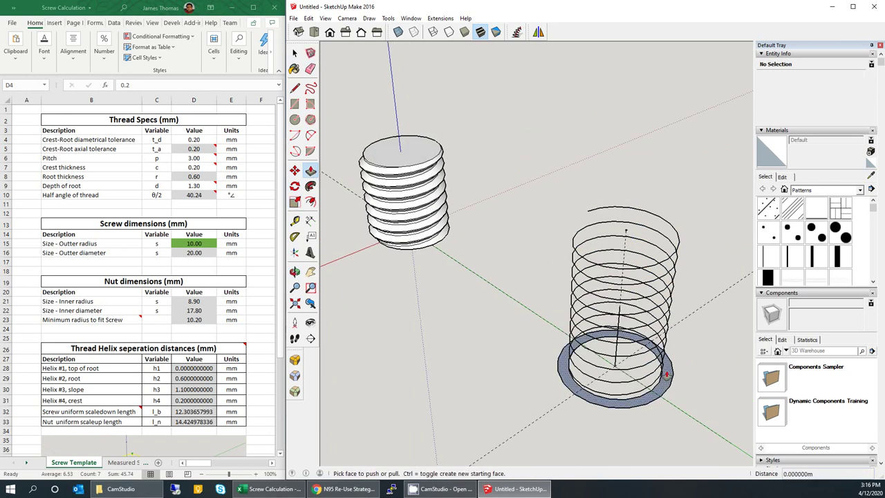
{"action": "left_click", "coordinate": [665, 374]}
{"action": "middle_click_drag", "start_coordinate": [660, 312], "coordinate": [623, 296]}
{"action": "left_click", "coordinate": [614, 188]}
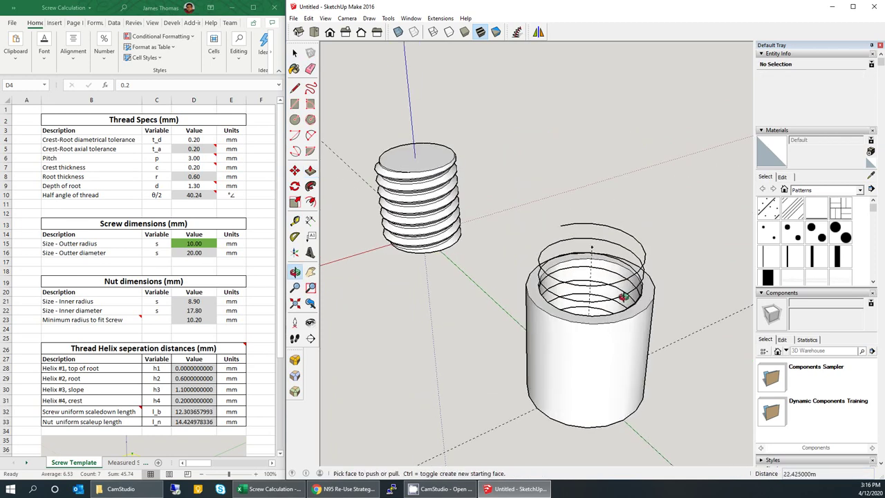
Copy the nut's helix group 0.6 m straight down along the blue axis with the Move tool
{"action": "left_click", "coordinate": [295, 170]}
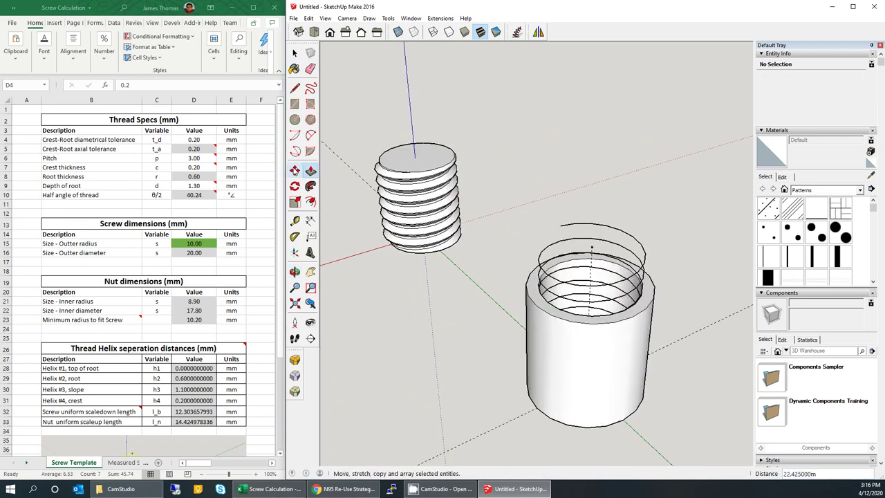
{"action": "scroll", "coordinate": [555, 283], "scroll_direction": "up", "scroll_amount": 5}
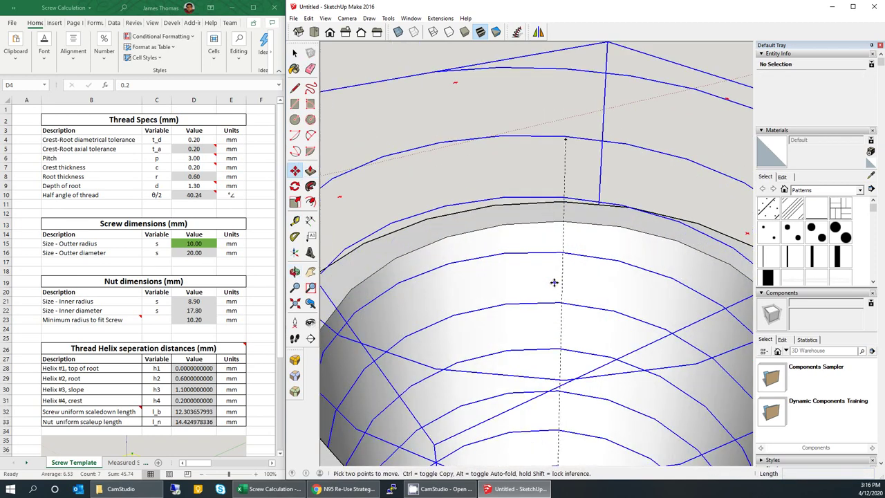
{"action": "scroll", "coordinate": [436, 222], "scroll_direction": "down", "scroll_amount": 8}
{"action": "scroll", "coordinate": [415, 123], "scroll_direction": "down", "scroll_amount": 2}
{"action": "key", "text": "space"}
{"action": "left_click", "coordinate": [512, 141]}
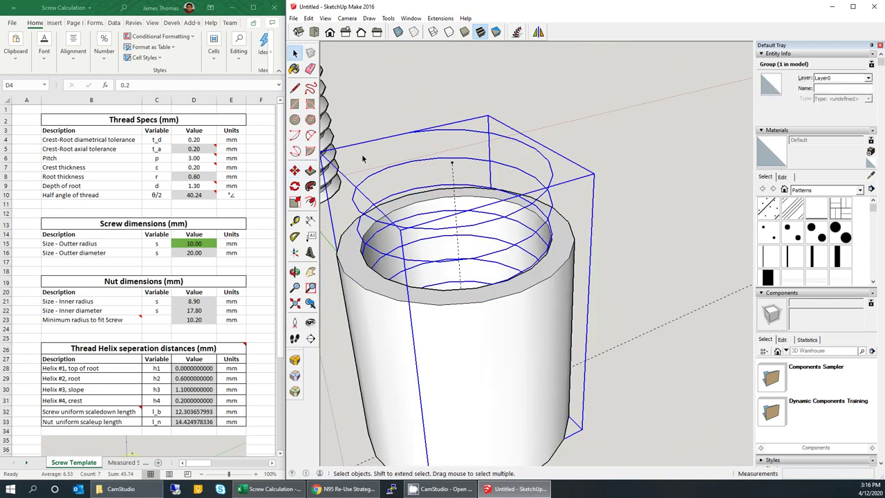
{"action": "left_click", "coordinate": [294, 170]}
{"action": "scroll", "coordinate": [615, 159], "scroll_direction": "down", "scroll_amount": 3}
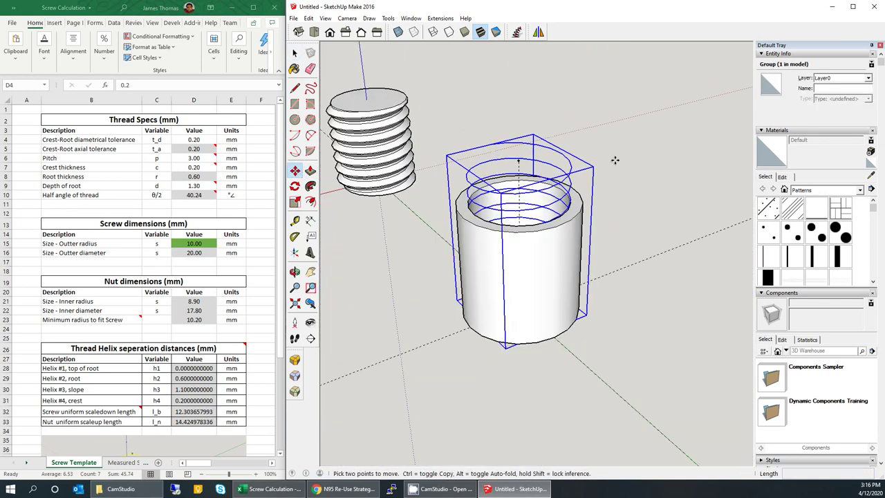
{"action": "scroll", "coordinate": [515, 185], "scroll_direction": "up", "scroll_amount": 8}
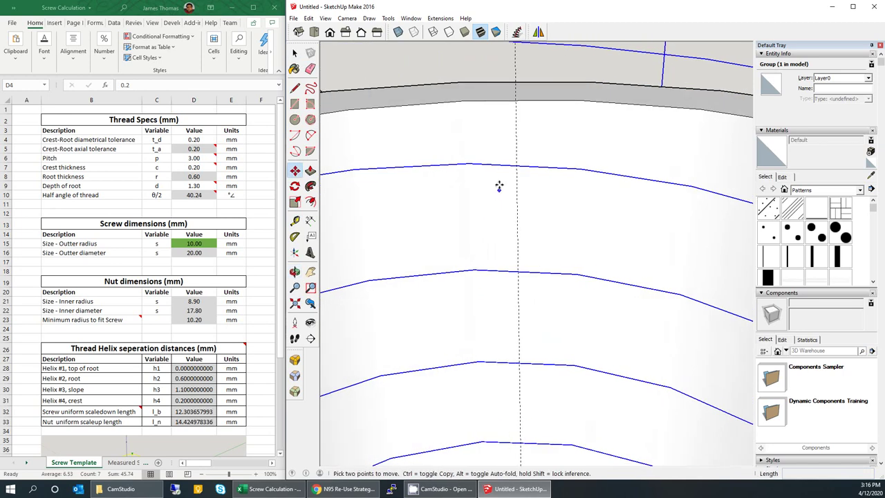
{"action": "scroll", "coordinate": [488, 168], "scroll_direction": "up", "scroll_amount": 2}
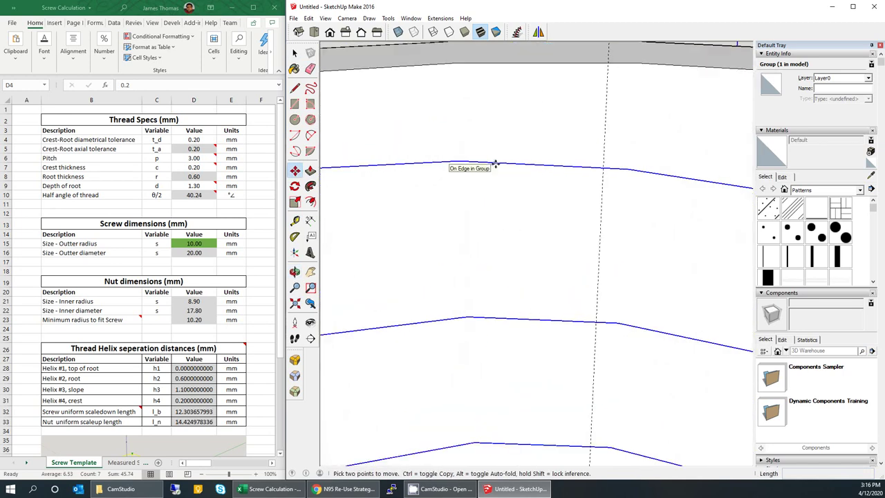
{"action": "left_click", "coordinate": [498, 164]}
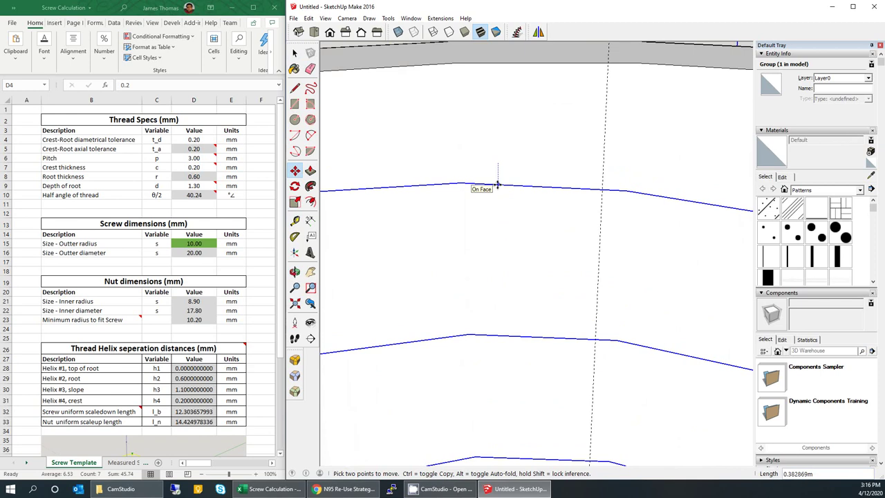
{"action": "key", "text": "ctrl"}
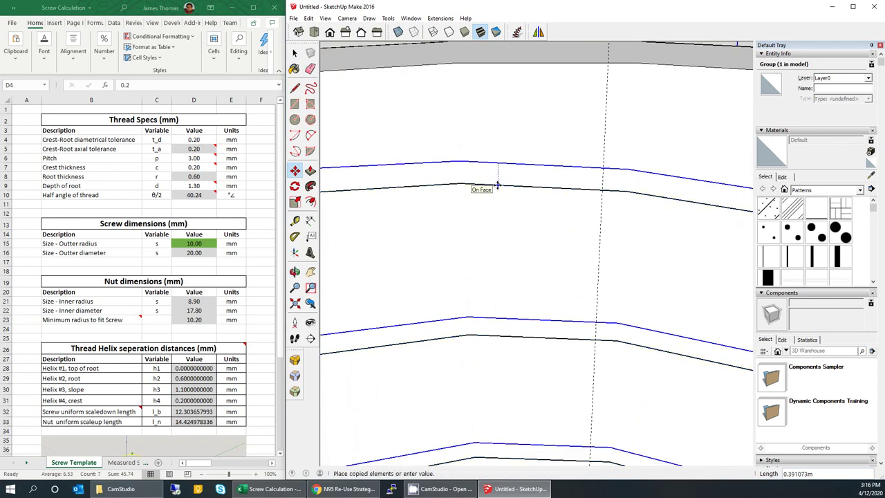
{"action": "type", "text": "0.6"}
{"action": "key", "text": "Return"}
Copy the lowered helix another 1.1 m straight down, and copy that one a further 0.2 m down
{"action": "left_click", "coordinate": [498, 197]}
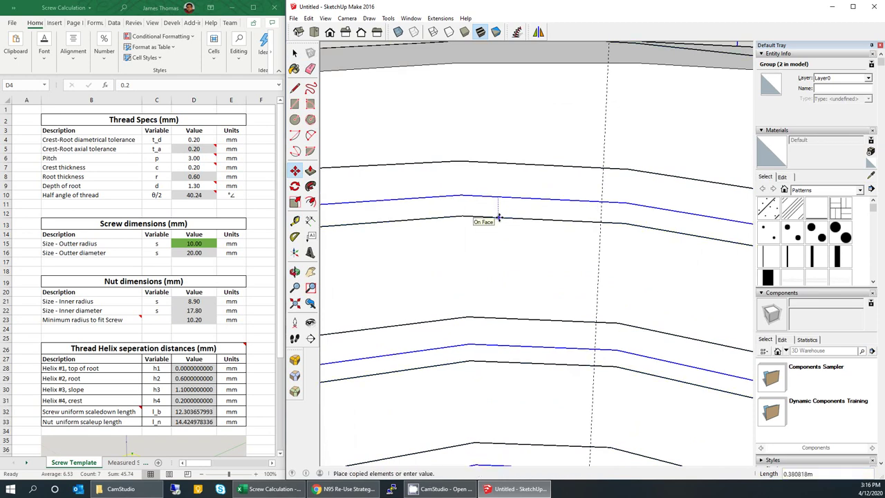
{"action": "type", "text": "1.1"}
{"action": "key", "text": "Return"}
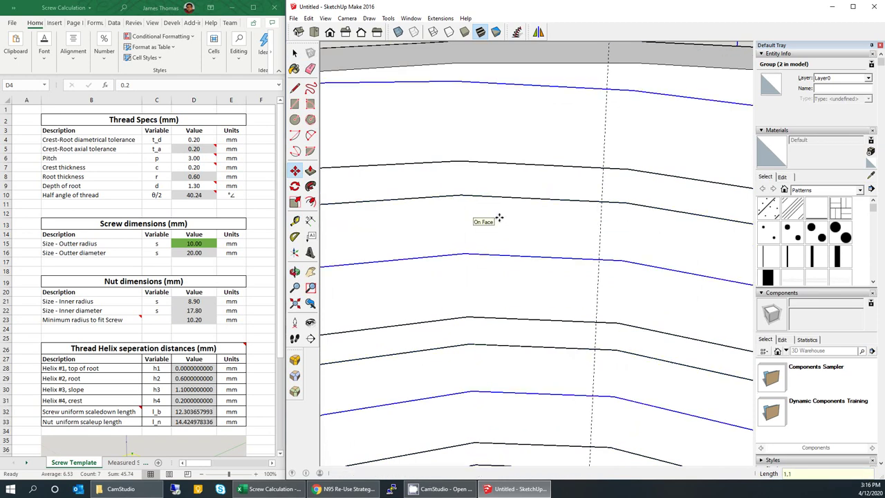
{"action": "left_click", "coordinate": [508, 256]}
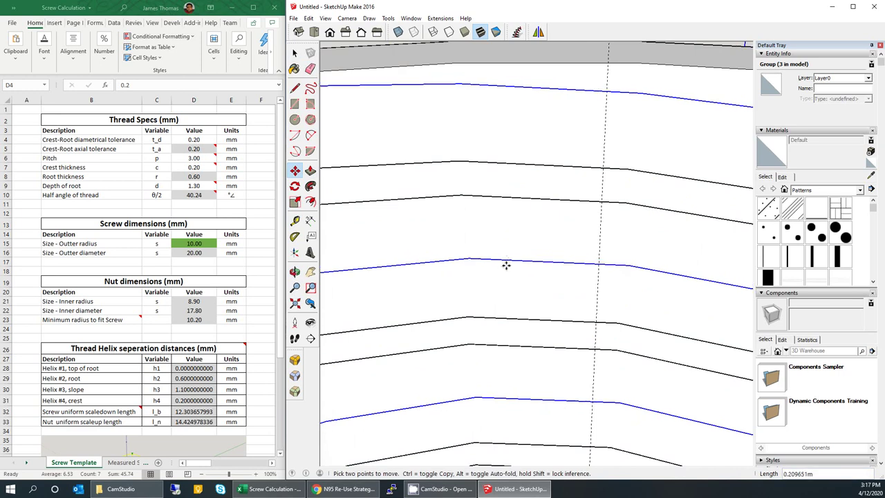
{"action": "type", "text": "0.2"}
{"action": "key", "text": "Return"}
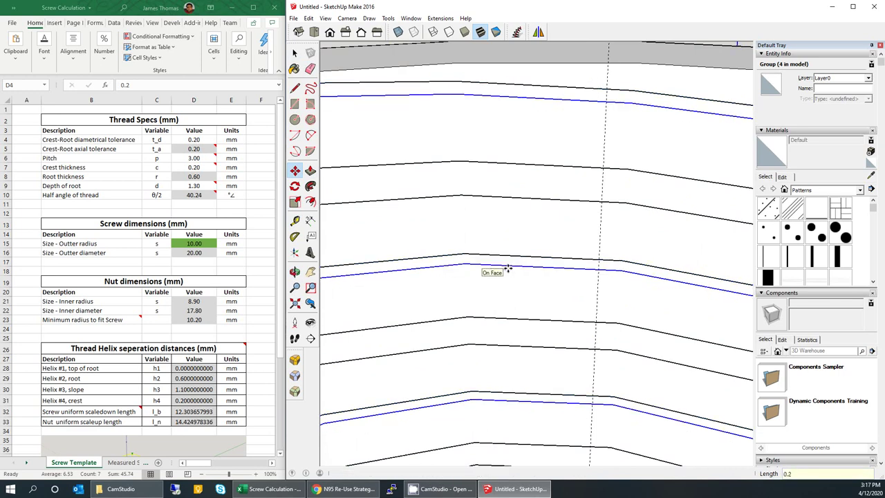
Explode all four helix groups so their edges merge with the inner wall of the cylinder
{"action": "left_click", "coordinate": [295, 53]}
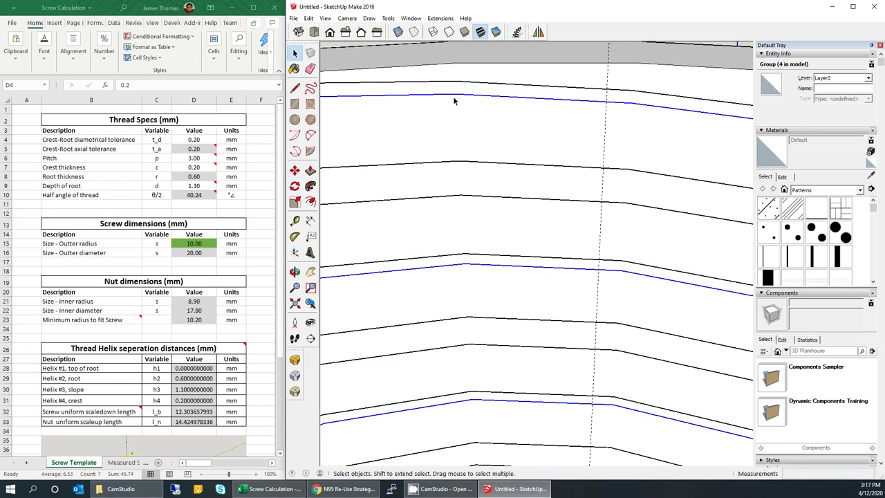
{"action": "right_click", "coordinate": [483, 98]}
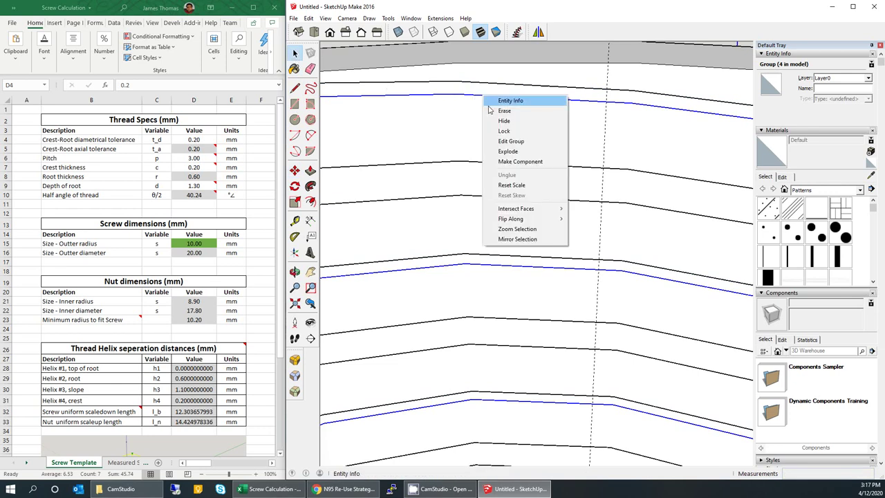
{"action": "left_click", "coordinate": [520, 152]}
{"action": "right_click", "coordinate": [506, 167]}
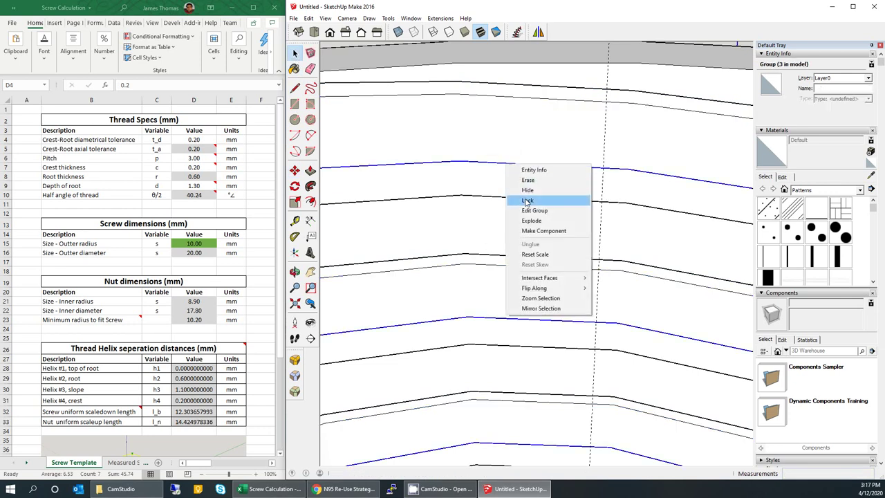
{"action": "left_click", "coordinate": [530, 220]}
{"action": "right_click", "coordinate": [528, 200]}
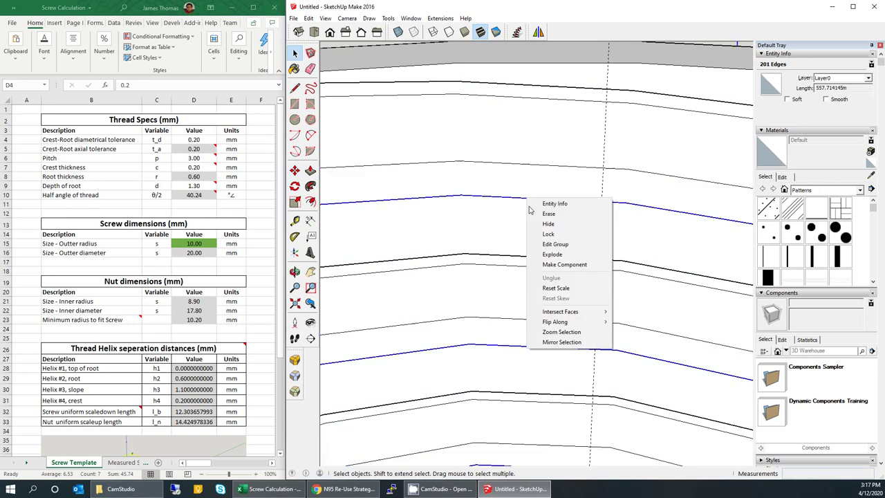
{"action": "left_click", "coordinate": [552, 256]}
{"action": "right_click", "coordinate": [538, 258]}
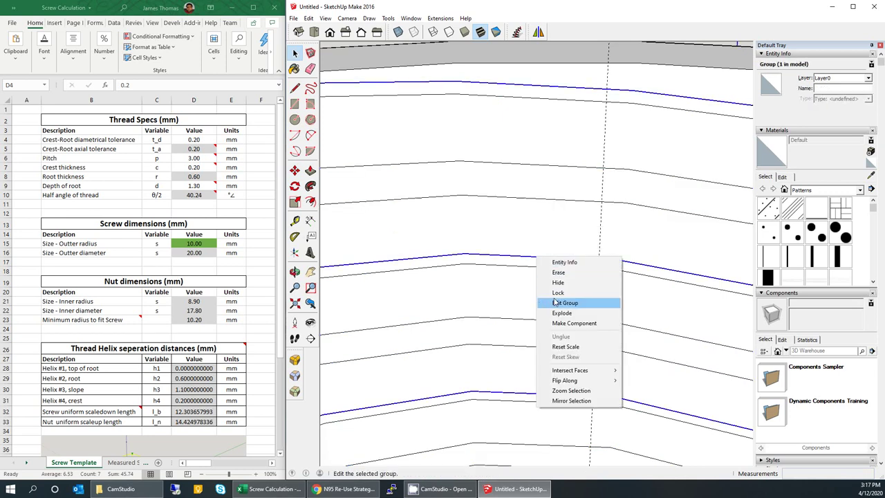
{"action": "left_click", "coordinate": [565, 312]}
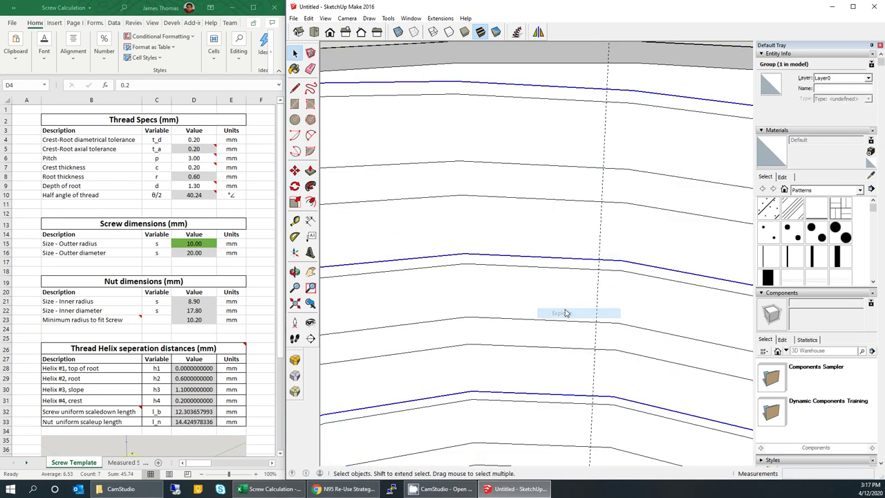
Select the 0.6 m wide helical root band on the inner wall of the cylinder
{"action": "left_click", "coordinate": [524, 266]}
{"action": "left_click", "coordinate": [522, 188]}
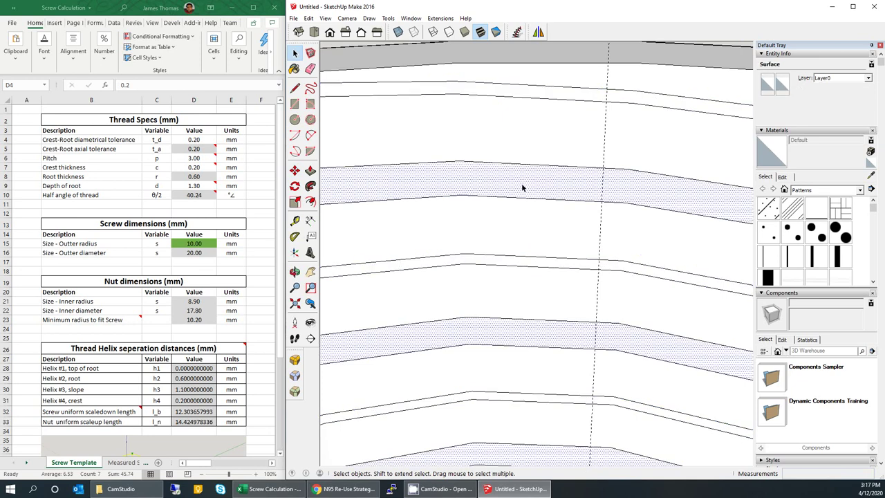
{"action": "scroll", "coordinate": [522, 187], "scroll_direction": "down", "scroll_amount": 5}
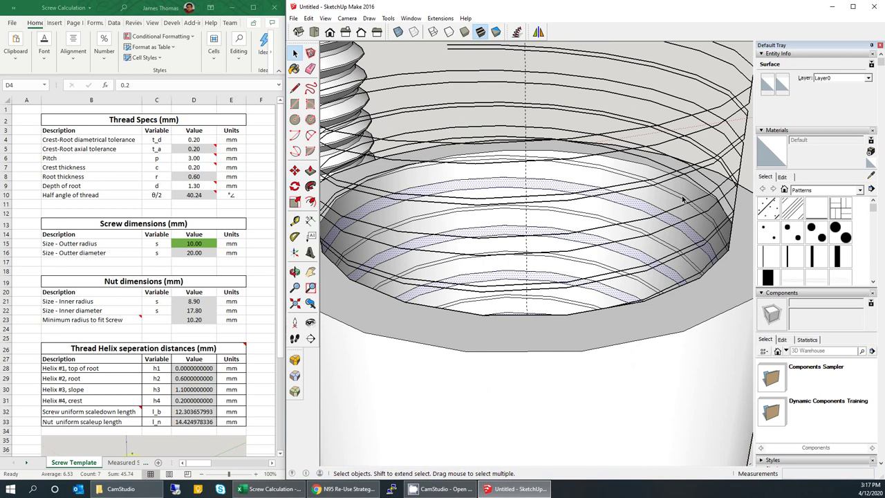
{"action": "scroll", "coordinate": [562, 210], "scroll_direction": "down", "scroll_amount": 6}
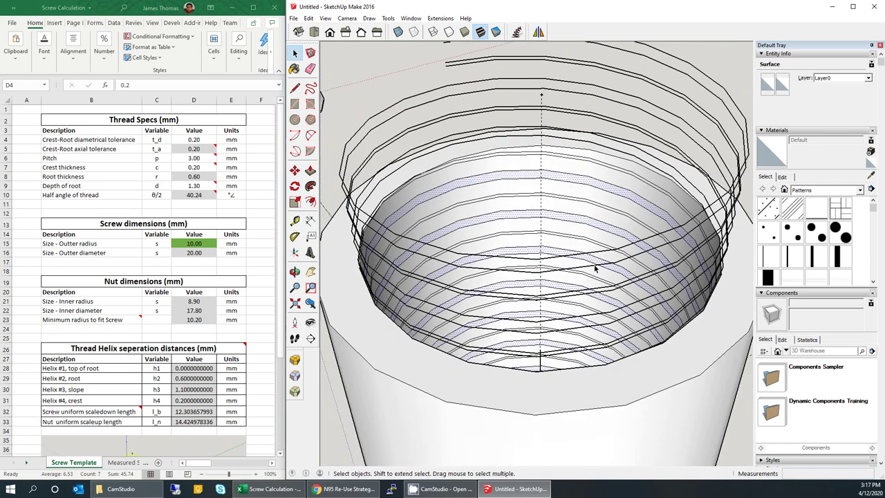
{"action": "scroll", "coordinate": [565, 244], "scroll_direction": "down", "scroll_amount": 3}
{"action": "mouse_move", "coordinate": [566, 243]}
{"action": "middle_mouse_down"}
{"action": "mouse_move", "coordinate": [546, 306]}
{"action": "mouse_move", "coordinate": [523, 287]}
{"action": "mouse_move", "coordinate": [537, 268]}
{"action": "middle_mouse_up"}
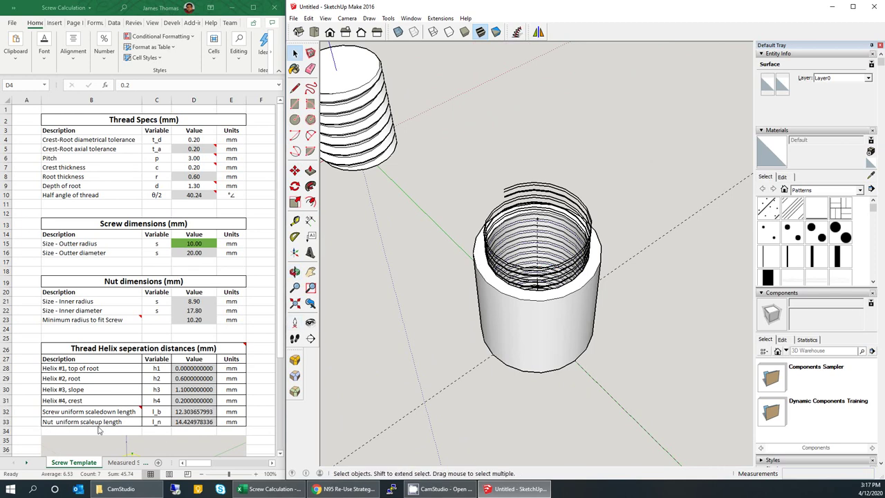
Create a Protractor guide line through the cylinder's base centre, at 45 degrees to the green axis direction
{"action": "mouse_move", "coordinate": [503, 214]}
{"action": "middle_mouse_down"}
{"action": "mouse_move", "coordinate": [567, 181]}
{"action": "mouse_move", "coordinate": [553, 207]}
{"action": "middle_mouse_up"}
{"action": "left_click", "coordinate": [295, 236]}
{"action": "middle_click_drag", "start_coordinate": [518, 373], "coordinate": [565, 334]}
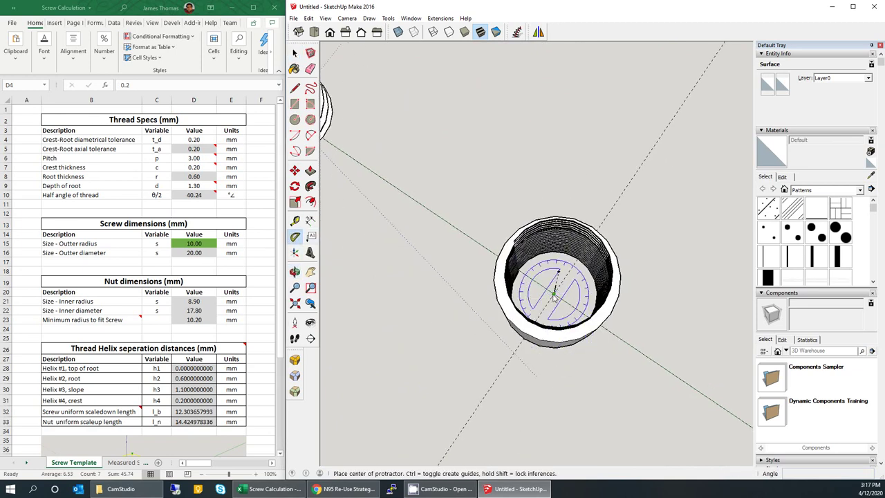
{"action": "left_click", "coordinate": [555, 295]}
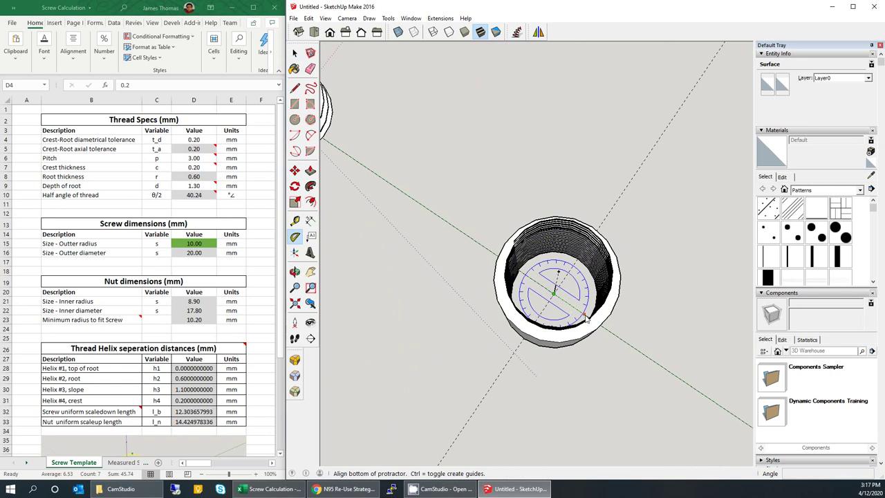
{"action": "left_click", "coordinate": [627, 344]}
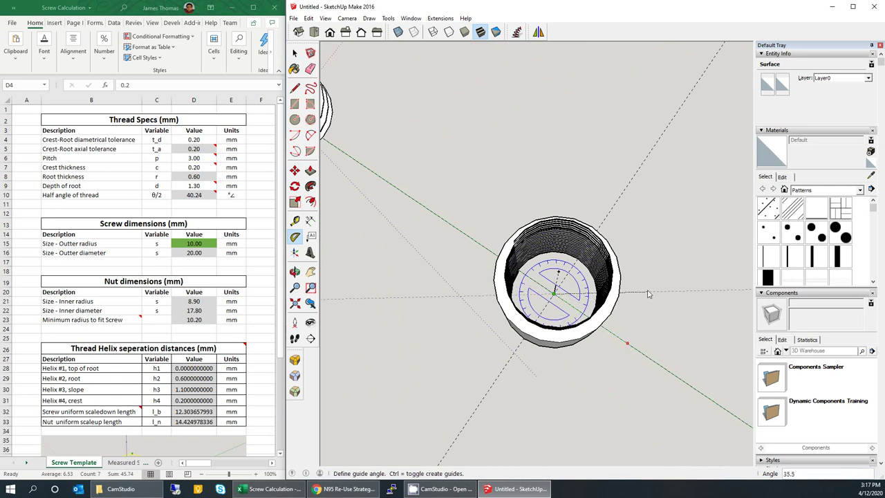
{"action": "type", "text": "45"}
{"action": "key", "text": "Return"}
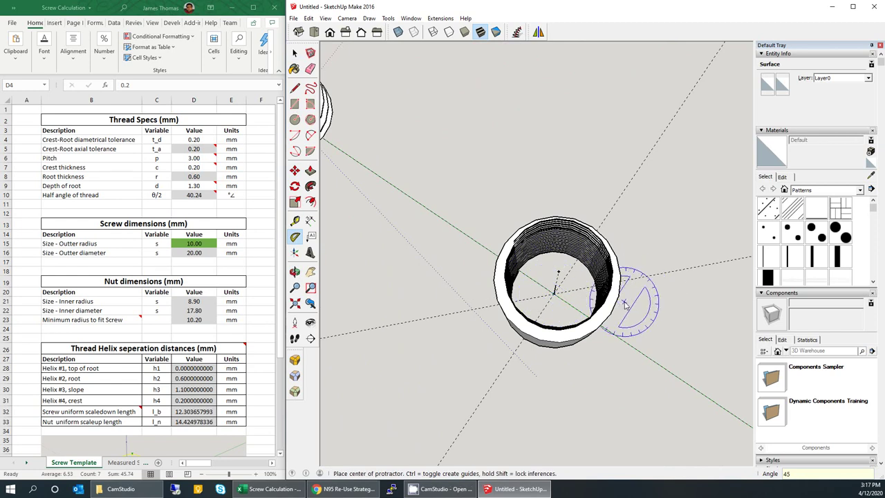
Place a guide point 14.424978336 m from the base centre along the 45-degree guide line with the Tape Measure
{"action": "left_click", "coordinate": [294, 220]}
{"action": "middle_click_drag", "start_coordinate": [561, 290], "coordinate": [566, 289]}
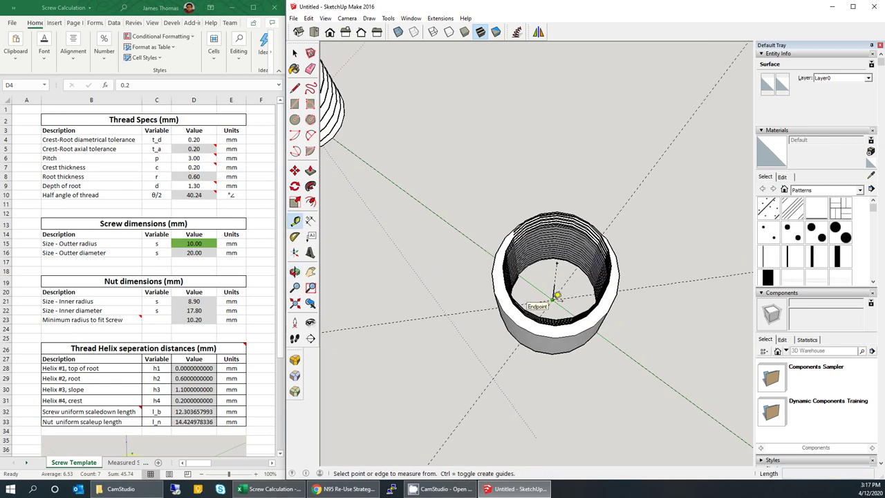
{"action": "left_click", "coordinate": [554, 297]}
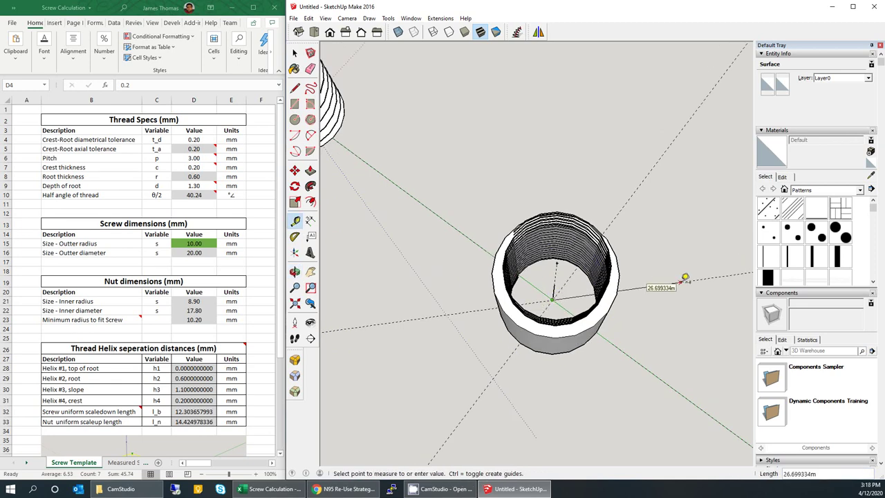
{"action": "type", "text": "14.424978336"}
{"action": "key", "text": "Return"}
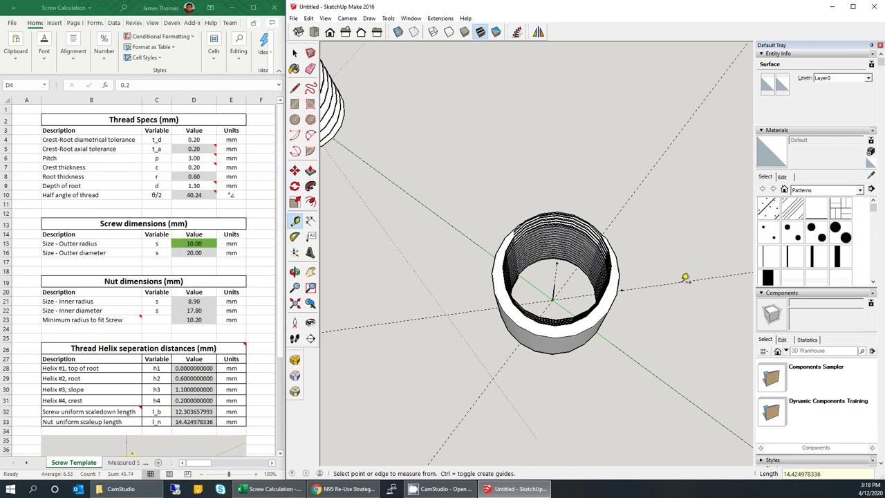
Scale the selected helical root band about its centre in the red and green directions, out to the guide point on the 45-degree line
{"action": "middle_click_drag", "start_coordinate": [657, 312], "coordinate": [593, 176]}
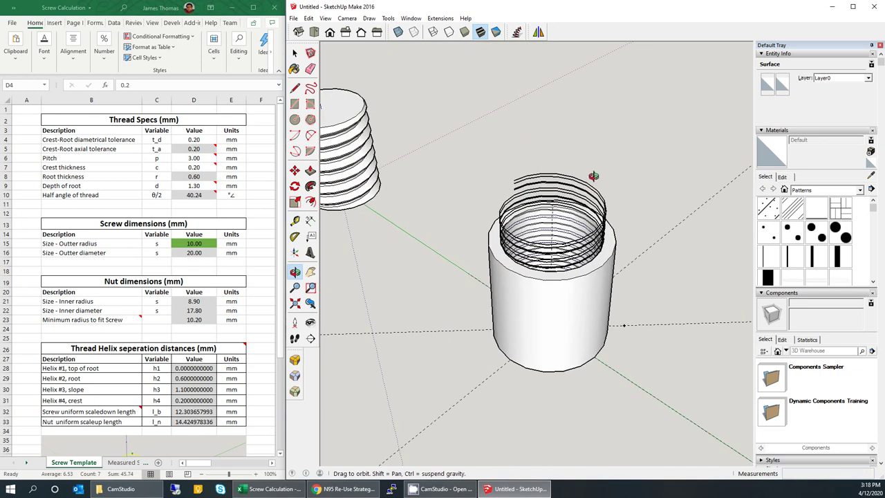
{"action": "middle_click_drag", "start_coordinate": [596, 273], "coordinate": [477, 213]}
{"action": "middle_click_drag", "start_coordinate": [500, 176], "coordinate": [512, 256]}
{"action": "scroll", "coordinate": [448, 208], "scroll_direction": "up", "scroll_amount": 3}
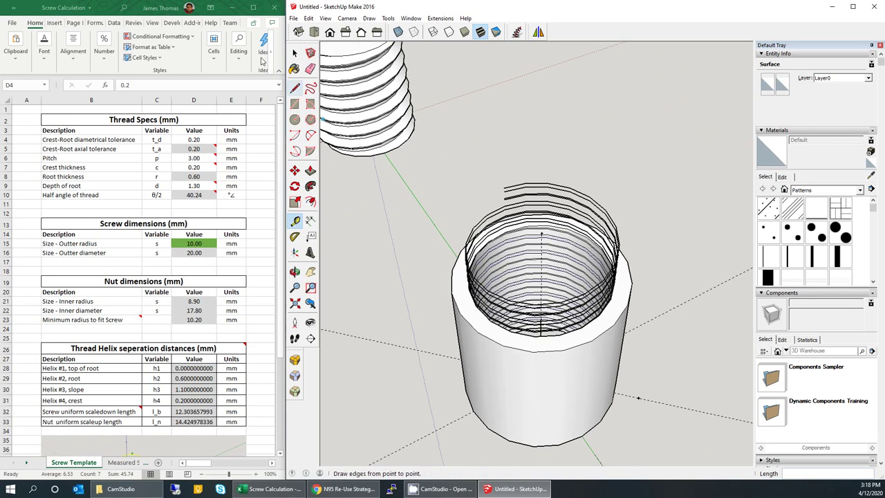
{"action": "left_click", "coordinate": [295, 53]}
{"action": "scroll", "coordinate": [560, 262], "scroll_direction": "up", "scroll_amount": 2}
{"action": "scroll", "coordinate": [560, 261], "scroll_direction": "up", "scroll_amount": 3}
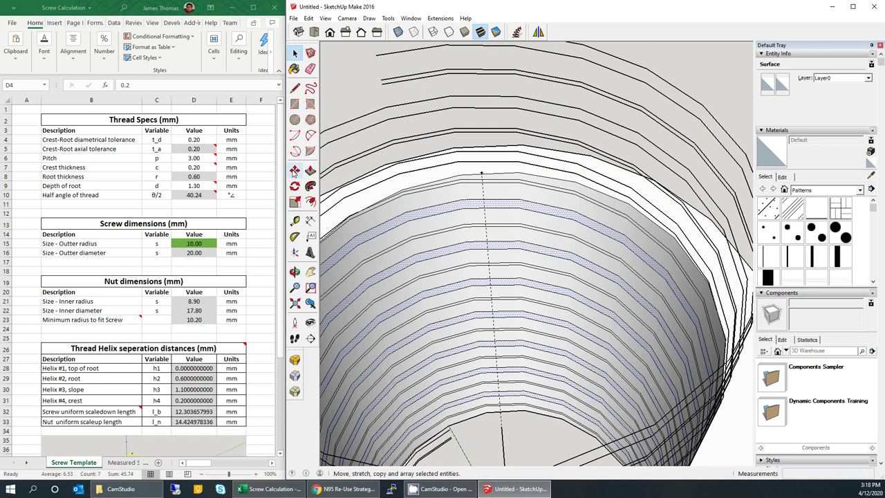
{"action": "left_click", "coordinate": [295, 202]}
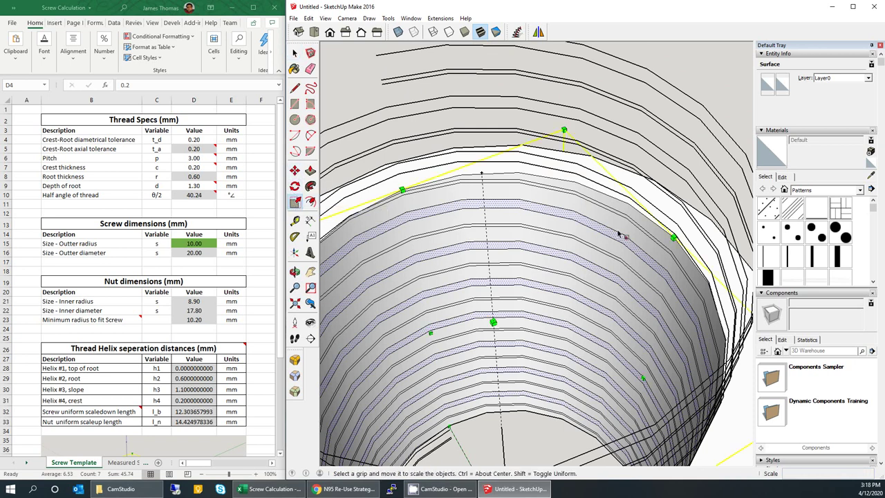
{"action": "scroll", "coordinate": [533, 231], "scroll_direction": "down", "scroll_amount": 10}
{"action": "scroll", "coordinate": [553, 235], "scroll_direction": "down", "scroll_amount": 2}
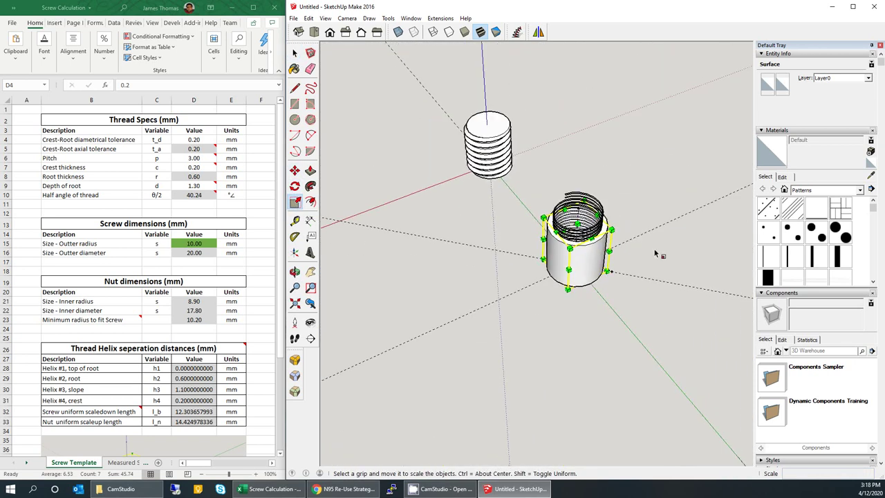
{"action": "scroll", "coordinate": [546, 244], "scroll_direction": "up", "scroll_amount": 5}
{"action": "scroll", "coordinate": [588, 228], "scroll_direction": "up", "scroll_amount": 3}
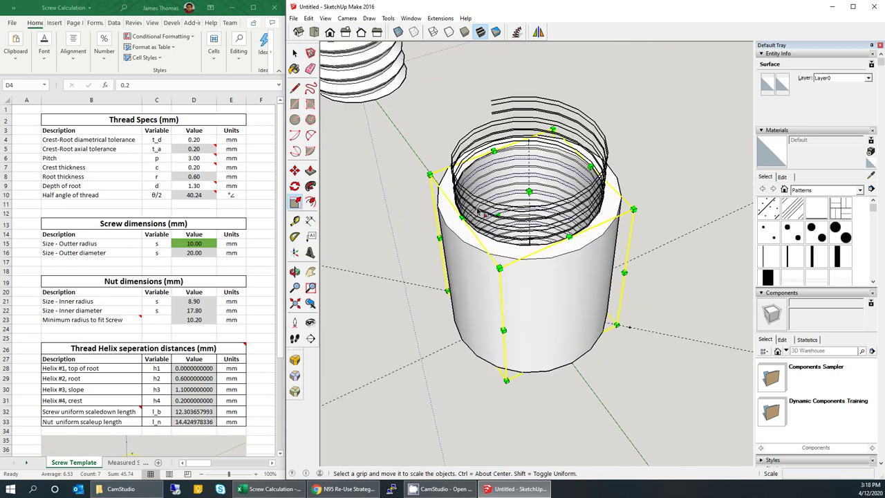
{"action": "left_click", "coordinate": [625, 275]}
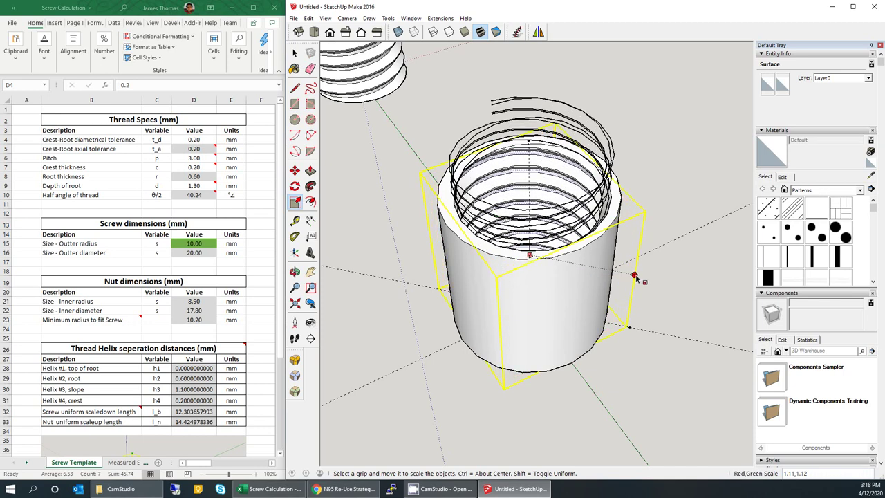
{"action": "left_click", "coordinate": [629, 330]}
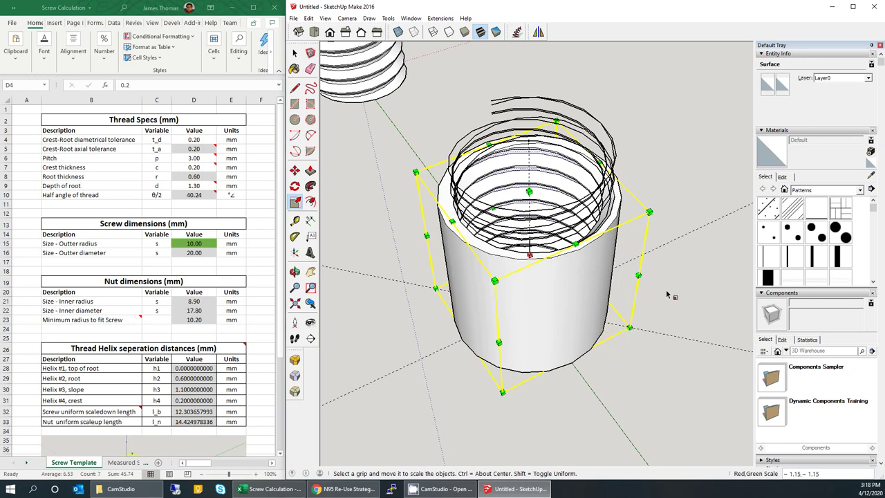
Erase the leftover helix edges sticking out above and below the nut cylinder
{"action": "mouse_move", "coordinate": [603, 271]}
{"action": "middle_mouse_down"}
{"action": "mouse_move", "coordinate": [652, 193]}
{"action": "mouse_move", "coordinate": [606, 238]}
{"action": "middle_mouse_up"}
{"action": "left_click", "coordinate": [310, 69]}
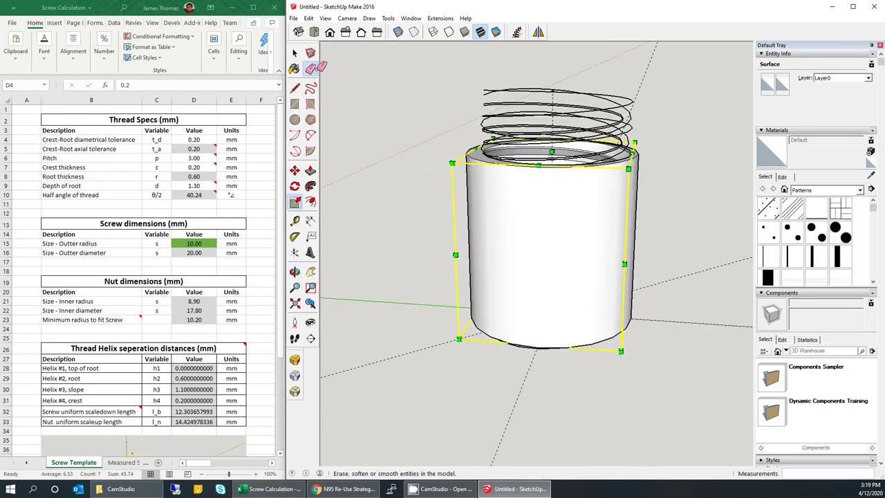
{"action": "left_click", "coordinate": [491, 100]}
{"action": "mouse_move", "coordinate": [509, 103]}
{"action": "middle_mouse_down"}
{"action": "mouse_move", "coordinate": [608, 174]}
{"action": "mouse_move", "coordinate": [625, 206]}
{"action": "middle_mouse_up"}
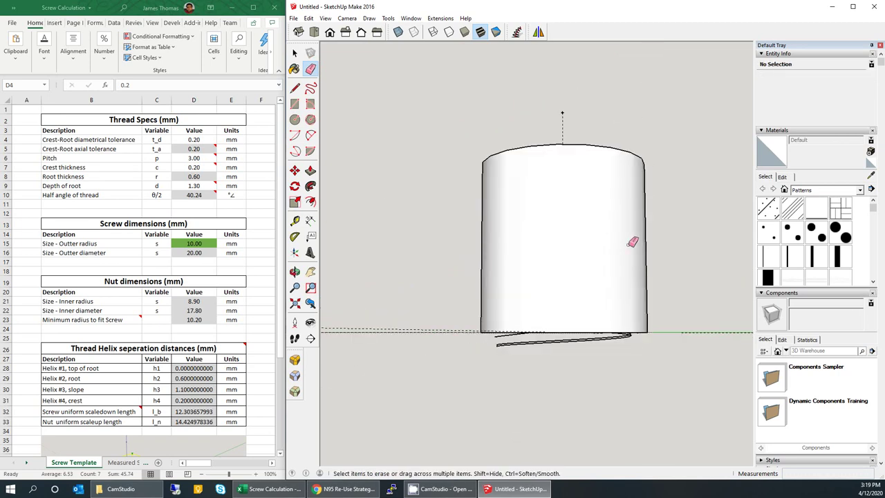
{"action": "scroll", "coordinate": [519, 339], "scroll_direction": "up", "scroll_amount": 5}
{"action": "mouse_move", "coordinate": [525, 332]}
{"action": "middle_mouse_down"}
{"action": "mouse_move", "coordinate": [554, 318]}
{"action": "mouse_move", "coordinate": [555, 278]}
{"action": "middle_mouse_up"}
{"action": "mouse_move", "coordinate": [555, 279]}
{"action": "left_mouse_down"}
{"action": "mouse_move", "coordinate": [564, 304]}
{"action": "mouse_move", "coordinate": [490, 316]}
{"action": "left_mouse_up"}
{"action": "scroll", "coordinate": [480, 311], "scroll_direction": "down", "scroll_amount": 5}
{"action": "mouse_move", "coordinate": [480, 310]}
{"action": "middle_mouse_down"}
{"action": "mouse_move", "coordinate": [430, 153]}
{"action": "mouse_move", "coordinate": [466, 263]}
{"action": "mouse_move", "coordinate": [450, 293]}
{"action": "middle_mouse_up"}
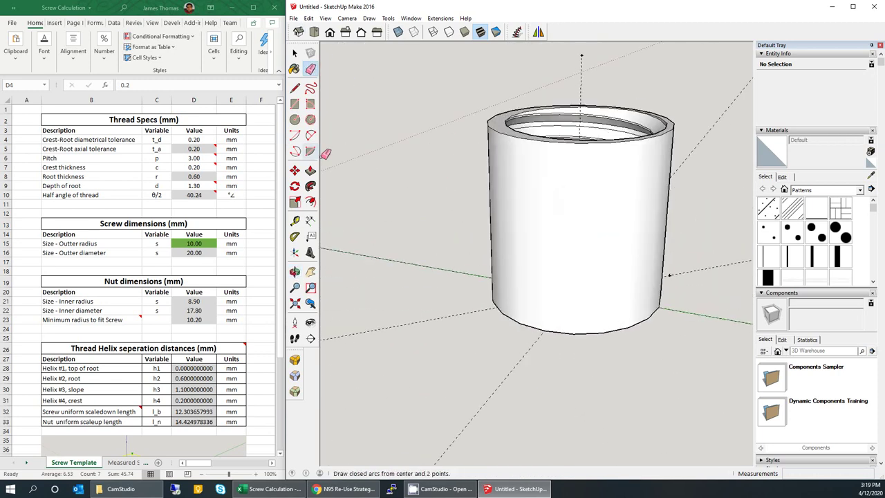
Make all the connected geometry of the threaded nut into a group
{"action": "left_click", "coordinate": [295, 52]}
{"action": "scroll", "coordinate": [445, 190], "scroll_direction": "down", "scroll_amount": 2}
{"action": "middle_click_drag", "start_coordinate": [448, 193], "coordinate": [470, 201]}
{"action": "triple_click", "coordinate": [515, 198]}
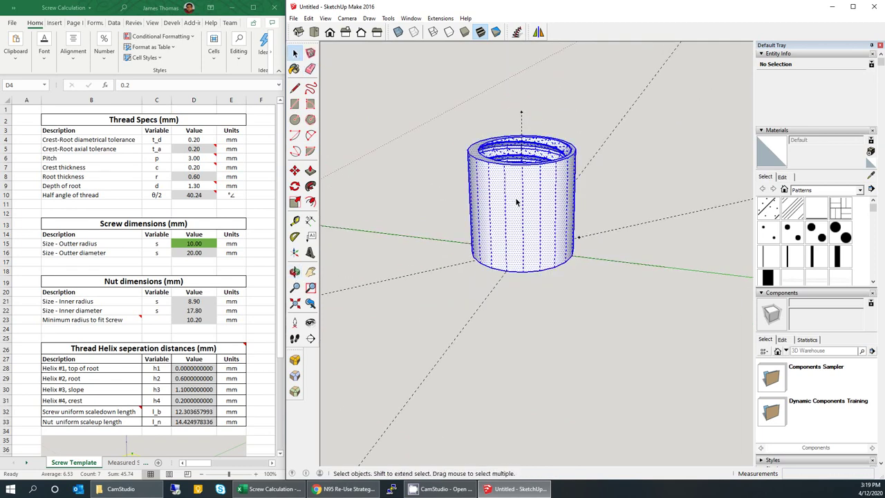
{"action": "right_click", "coordinate": [516, 201]}
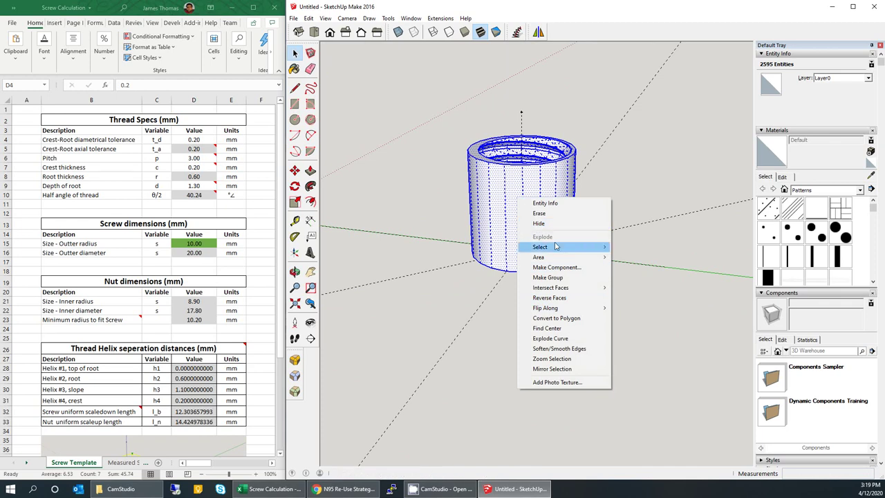
{"action": "left_click", "coordinate": [547, 277]}
Make all the connected geometry of the screw at the origin into a group
{"action": "scroll", "coordinate": [631, 181], "scroll_direction": "down", "scroll_amount": 2}
{"action": "scroll", "coordinate": [630, 181], "scroll_direction": "down", "scroll_amount": 3}
{"action": "middle_click_drag", "start_coordinate": [427, 207], "coordinate": [457, 189]}
{"action": "scroll", "coordinate": [454, 197], "scroll_direction": "up", "scroll_amount": 3}
{"action": "scroll", "coordinate": [454, 197], "scroll_direction": "up", "scroll_amount": 1}
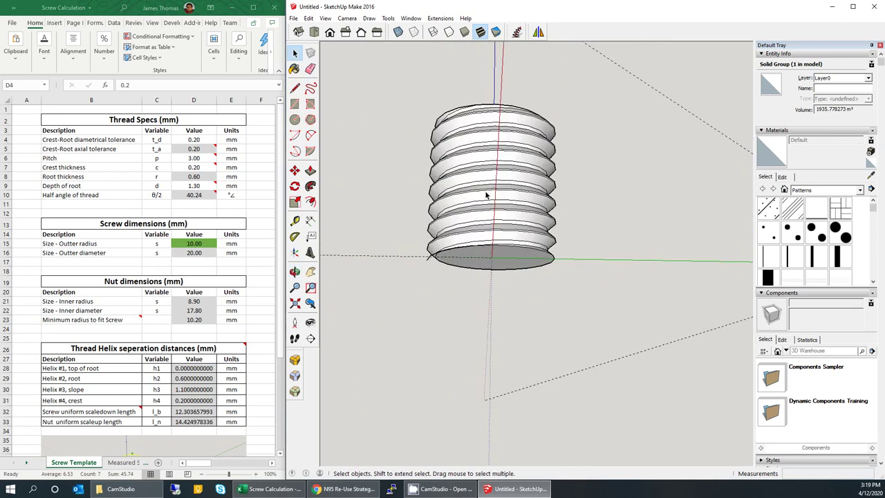
{"action": "right_click", "coordinate": [488, 184]}
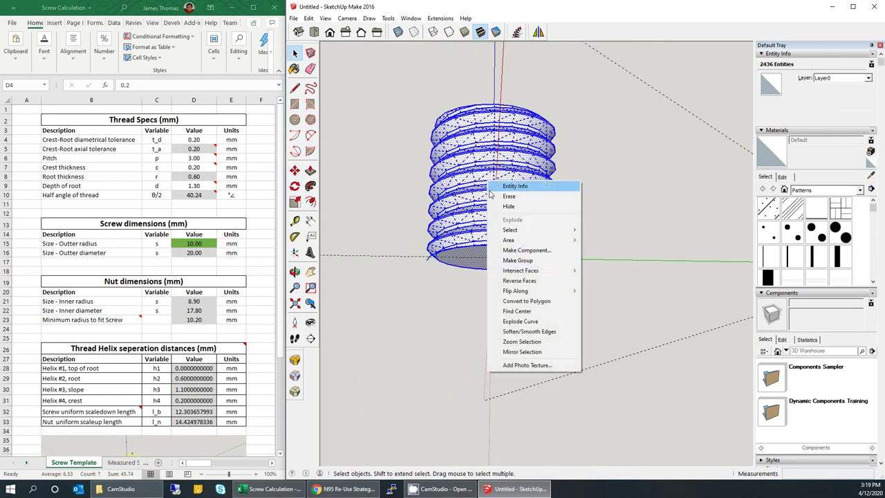
{"action": "left_click", "coordinate": [523, 261]}
Move the screw group by its base centre onto the base centre of the nut
{"action": "middle_click_drag", "start_coordinate": [507, 276], "coordinate": [494, 138]}
{"action": "key", "text": "t"}
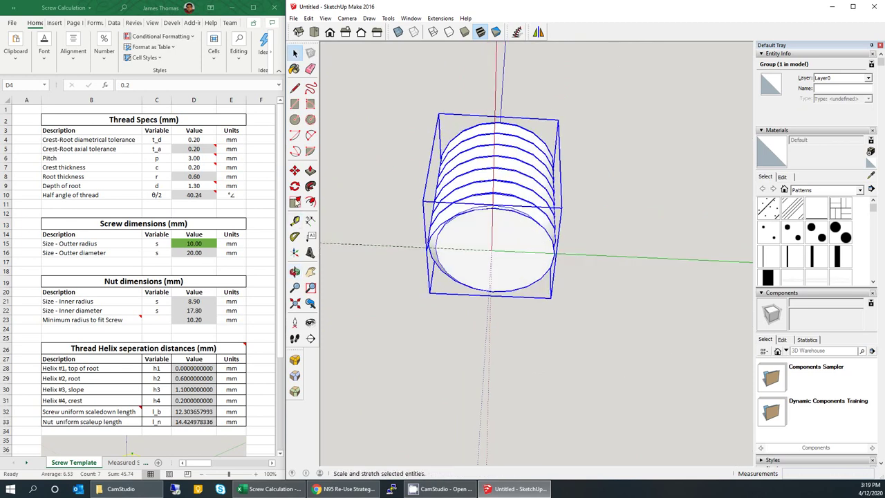
{"action": "left_click", "coordinate": [294, 170]}
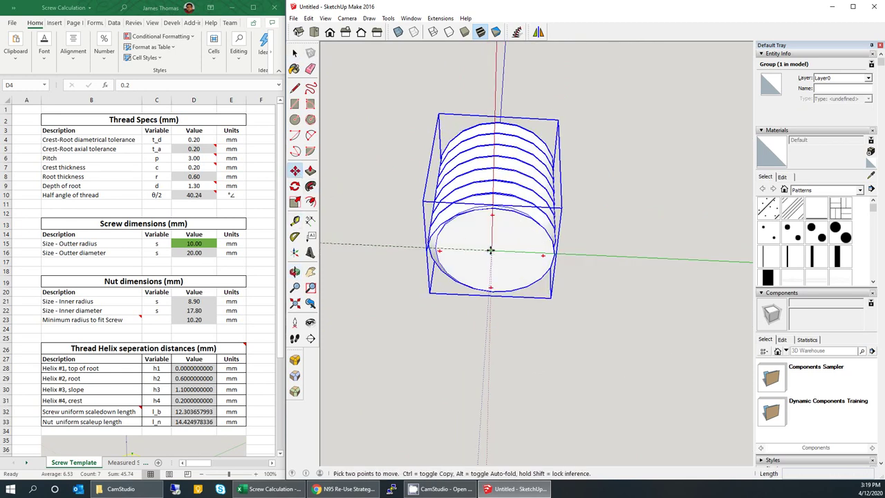
{"action": "scroll", "coordinate": [492, 249], "scroll_direction": "up", "scroll_amount": 3}
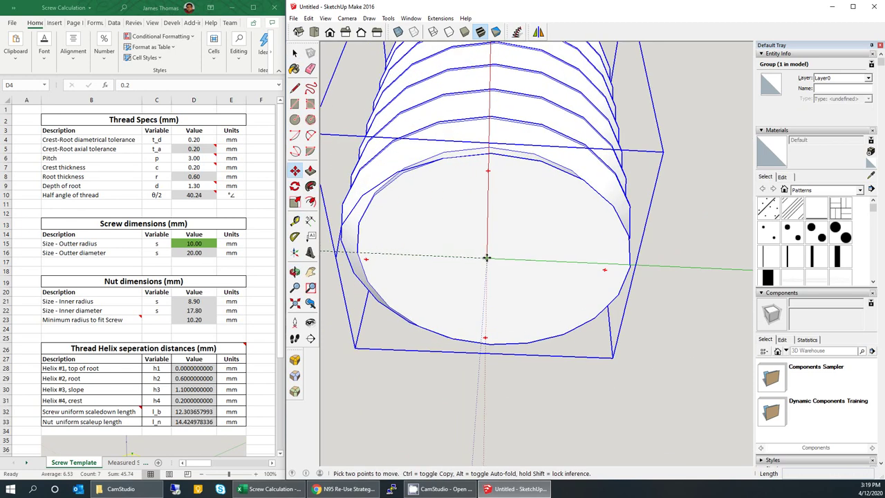
{"action": "left_click", "coordinate": [487, 257]}
{"action": "scroll", "coordinate": [443, 247], "scroll_direction": "down", "scroll_amount": 6}
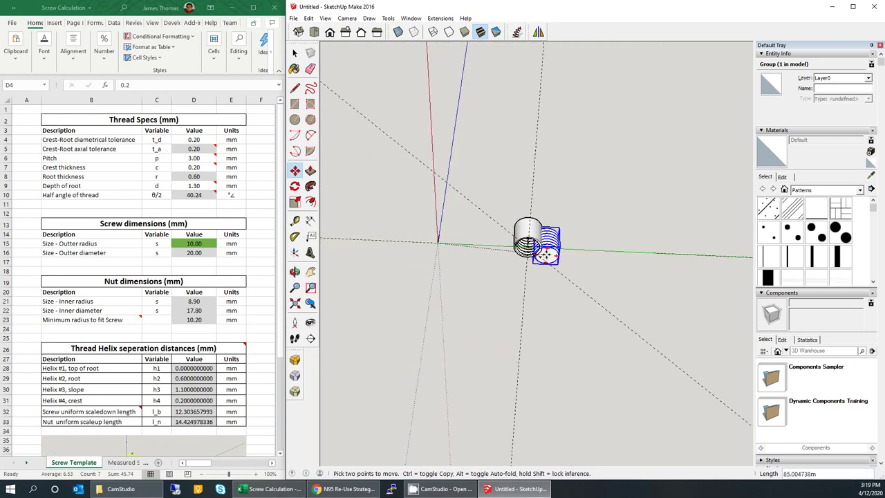
{"action": "scroll", "coordinate": [545, 255], "scroll_direction": "up", "scroll_amount": 10}
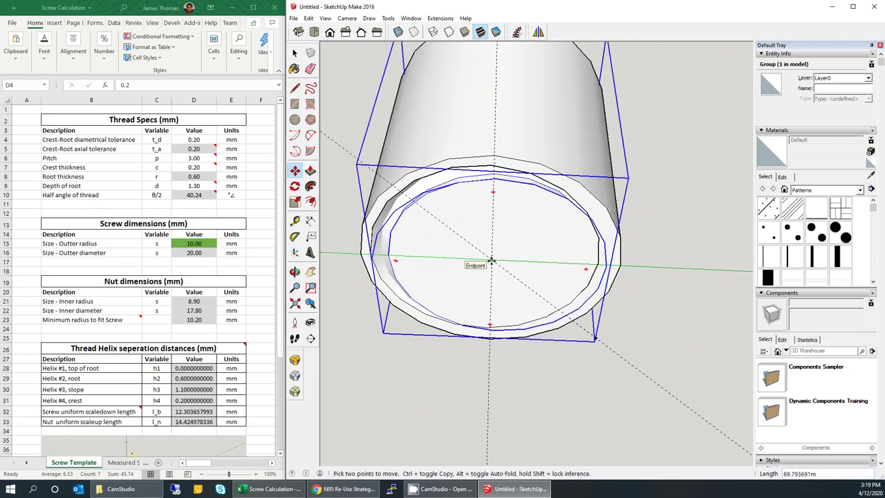
{"action": "left_click", "coordinate": [491, 261]}
Rotate the screw group 180 degrees about its base centre, starting from the green axis direction
{"action": "left_click", "coordinate": [296, 188]}
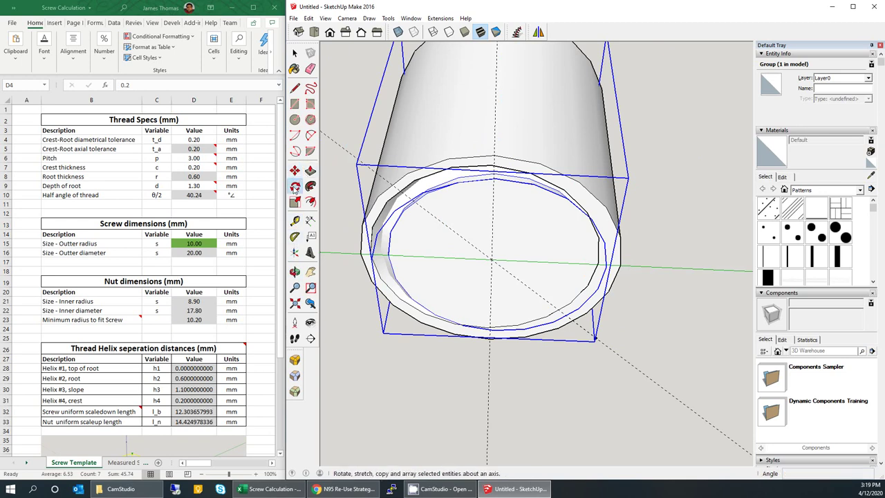
{"action": "left_click", "coordinate": [491, 260]}
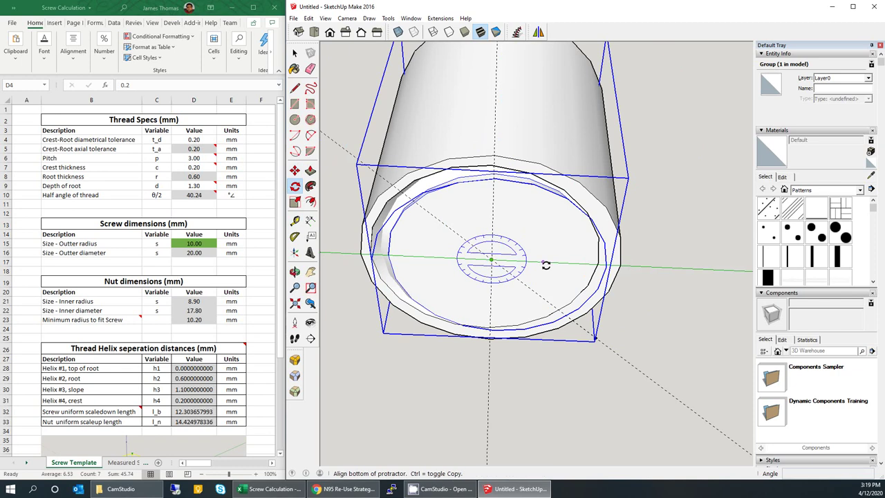
{"action": "left_click", "coordinate": [564, 263]}
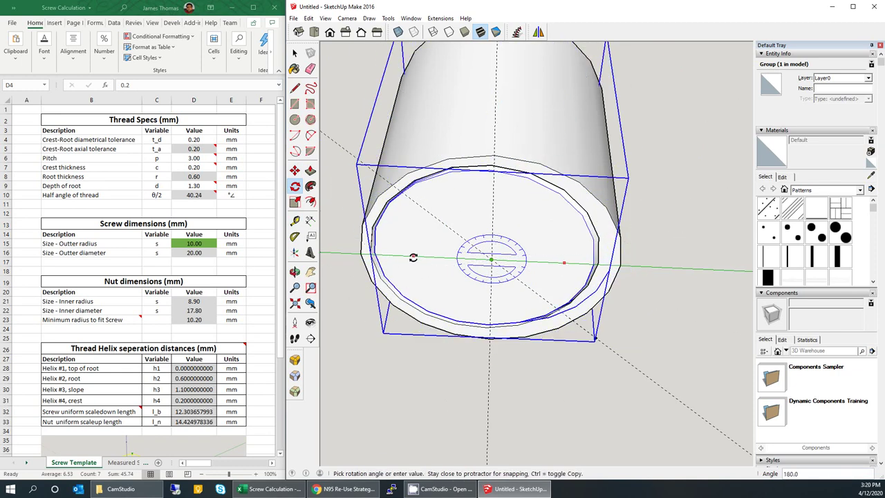
{"action": "left_click", "coordinate": [413, 257]}
Open the nut group for editing and hide its outer cylindrical wall
{"action": "middle_click_drag", "start_coordinate": [567, 193], "coordinate": [567, 253]}
{"action": "left_click", "coordinate": [294, 54]}
{"action": "left_click", "coordinate": [293, 54]}
{"action": "middle_click_drag", "start_coordinate": [639, 184], "coordinate": [583, 235]}
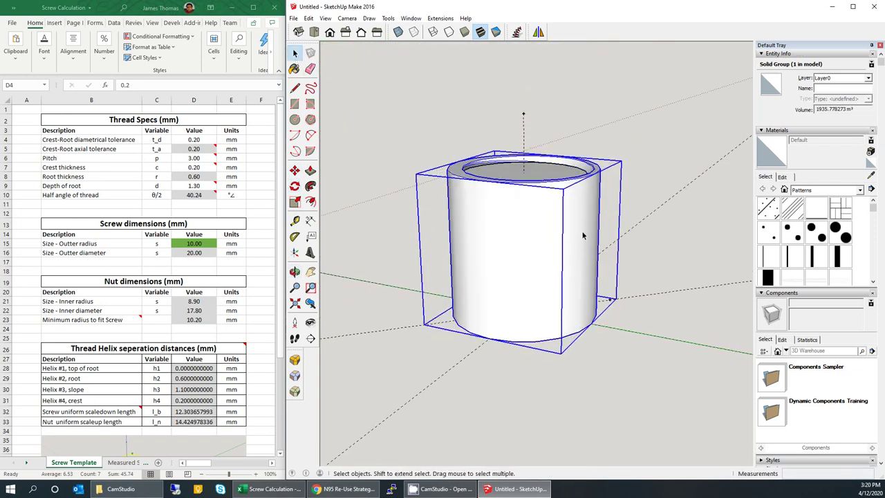
{"action": "double_click", "coordinate": [574, 229]}
{"action": "left_click", "coordinate": [527, 228]}
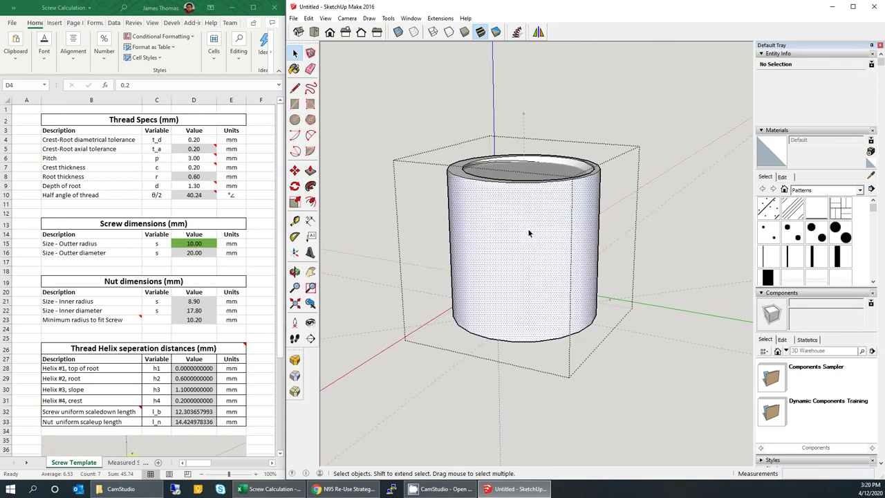
{"action": "right_click", "coordinate": [529, 228]}
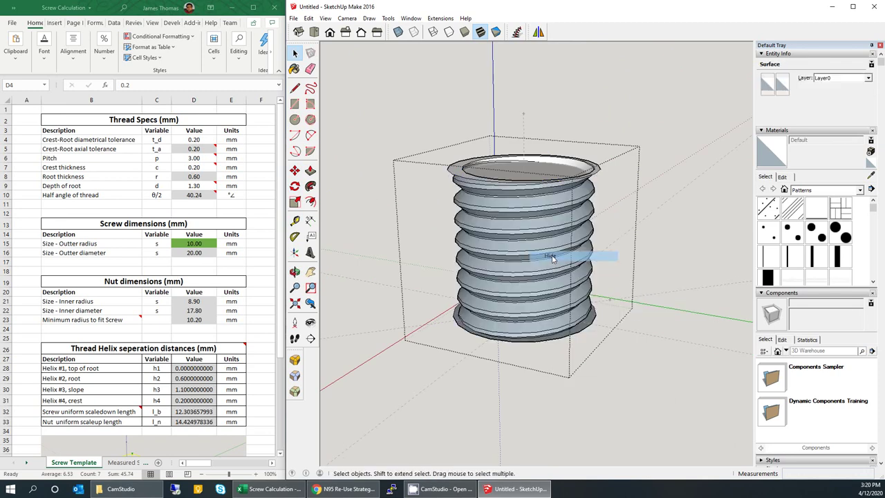
Turn on X-ray display and examine the clearance between the screw's thread and the nut's internal thread
{"action": "middle_click_drag", "start_coordinate": [601, 173], "coordinate": [612, 200]}
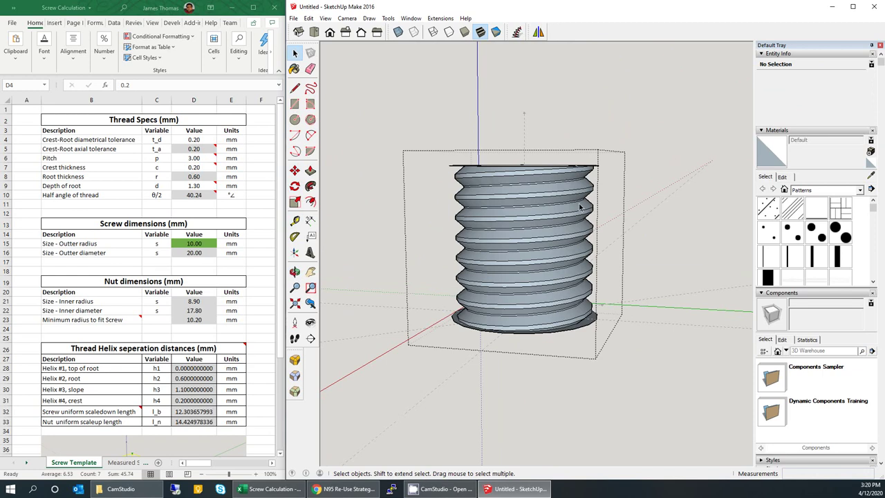
{"action": "left_click", "coordinate": [398, 33]}
{"action": "scroll", "coordinate": [515, 184], "scroll_direction": "up", "scroll_amount": 10}
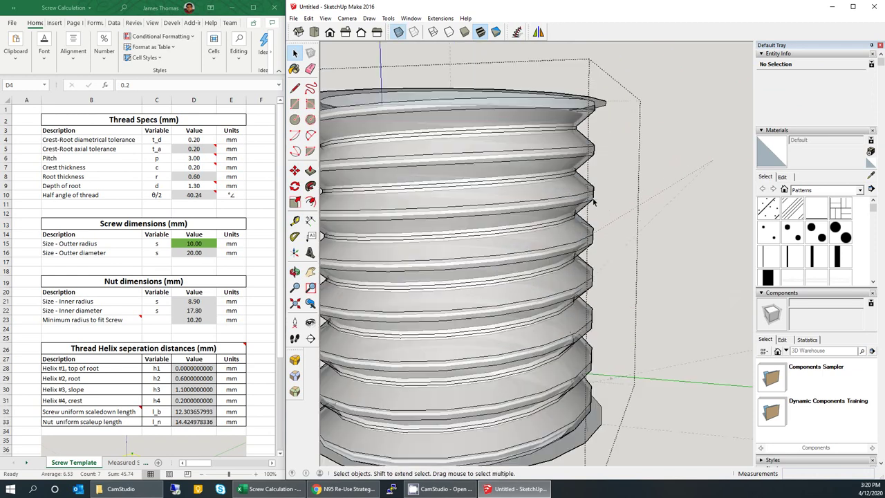
{"action": "middle_click_drag", "start_coordinate": [555, 187], "coordinate": [545, 152]}
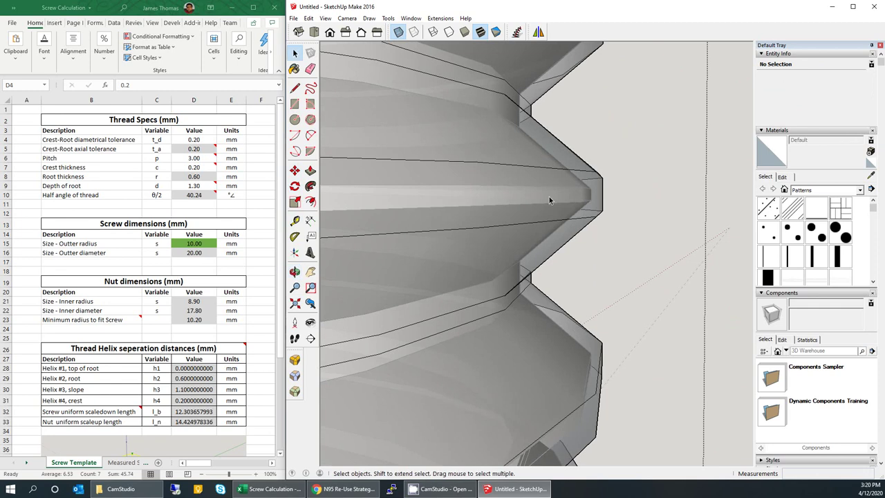
{"action": "middle_click_drag", "start_coordinate": [552, 202], "coordinate": [591, 209]}
{"action": "scroll", "coordinate": [597, 221], "scroll_direction": "down", "scroll_amount": 3}
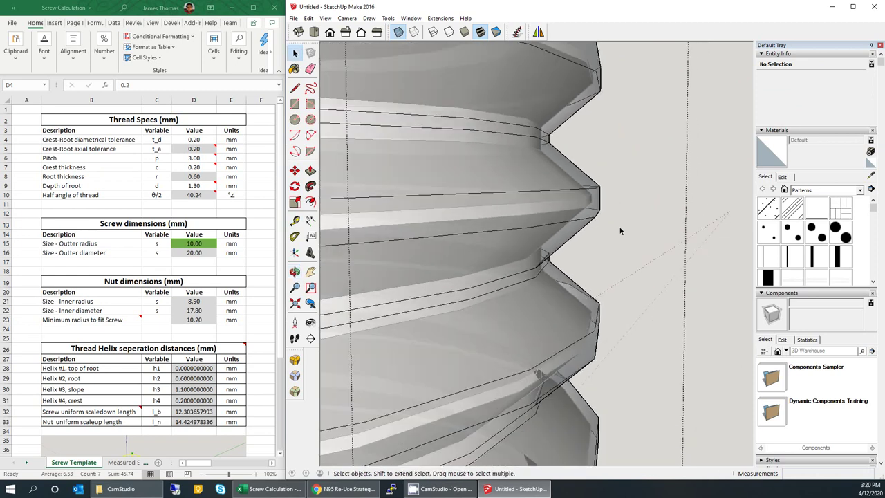
{"action": "scroll", "coordinate": [619, 229], "scroll_direction": "down", "scroll_amount": 1}
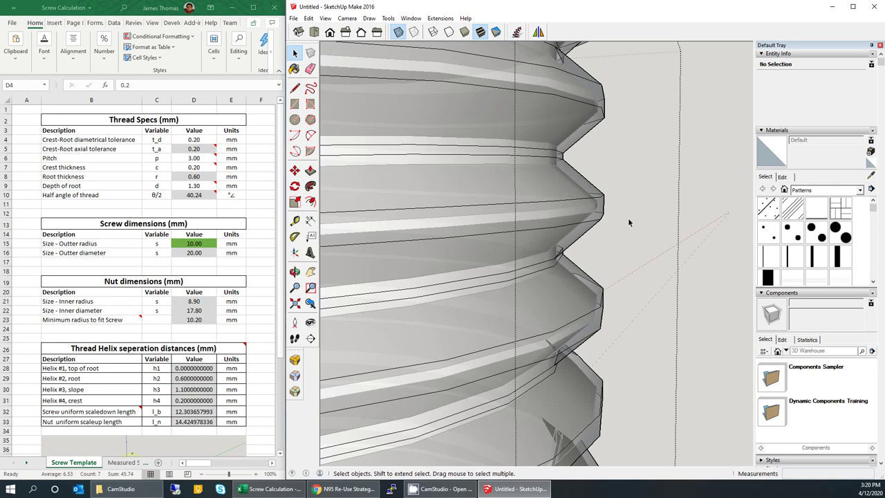
{"action": "scroll", "coordinate": [628, 218], "scroll_direction": "down", "scroll_amount": 4}
{"action": "scroll", "coordinate": [628, 218], "scroll_direction": "down", "scroll_amount": 6}
{"action": "middle_click_drag", "start_coordinate": [628, 218], "coordinate": [559, 305]}
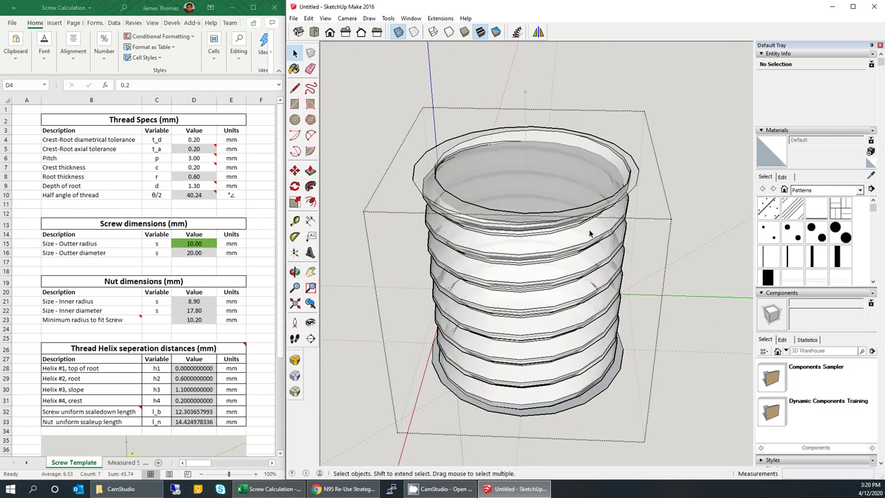